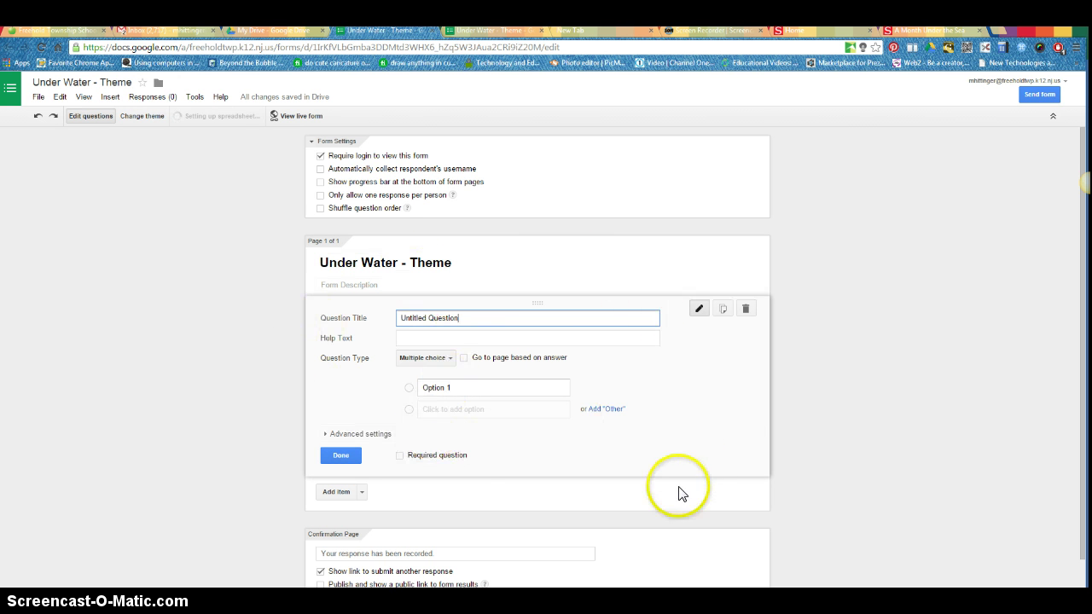
Step: Add a section header item below the untitled question in the form
left_click(362, 492)
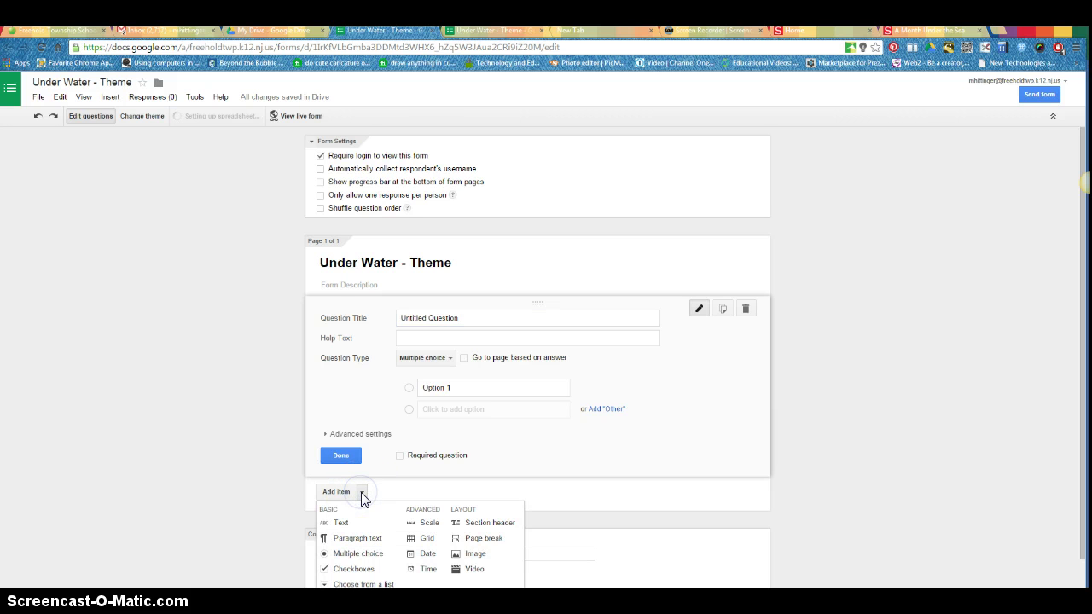
left_click(495, 525)
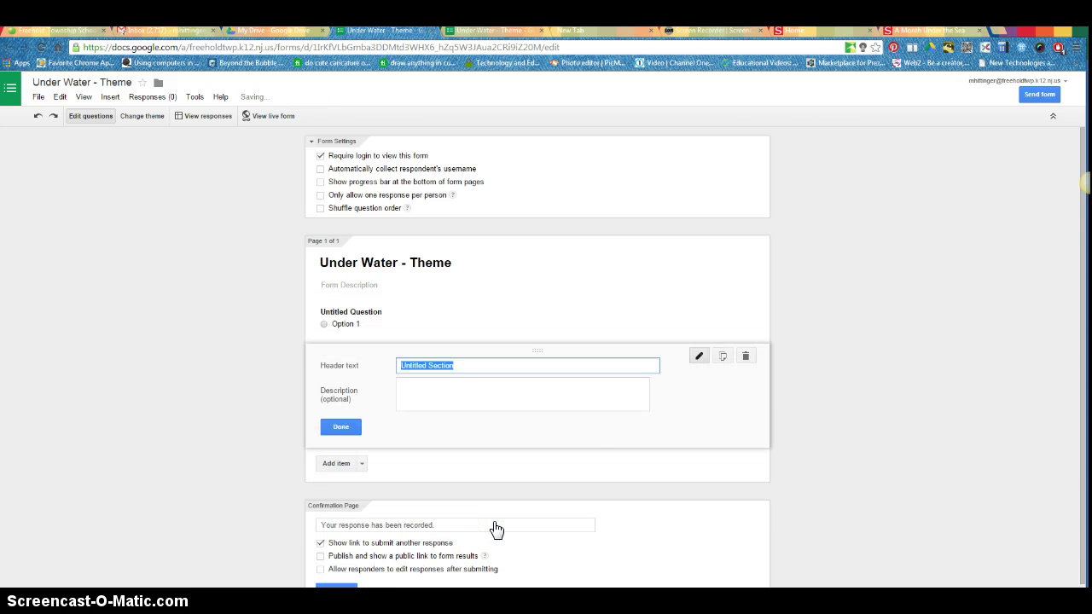
Step: Copy the full text of the Scholastic article "A Month Under the Sea", including its title, and return to the form being edited
left_click(915, 32)
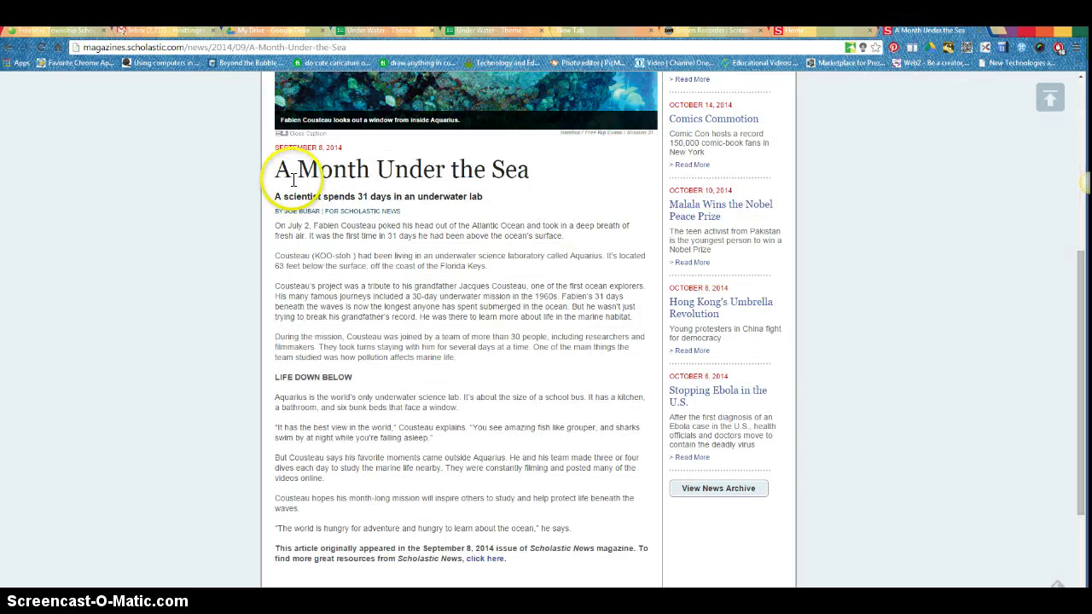
left_click_drag(276, 169, 536, 570)
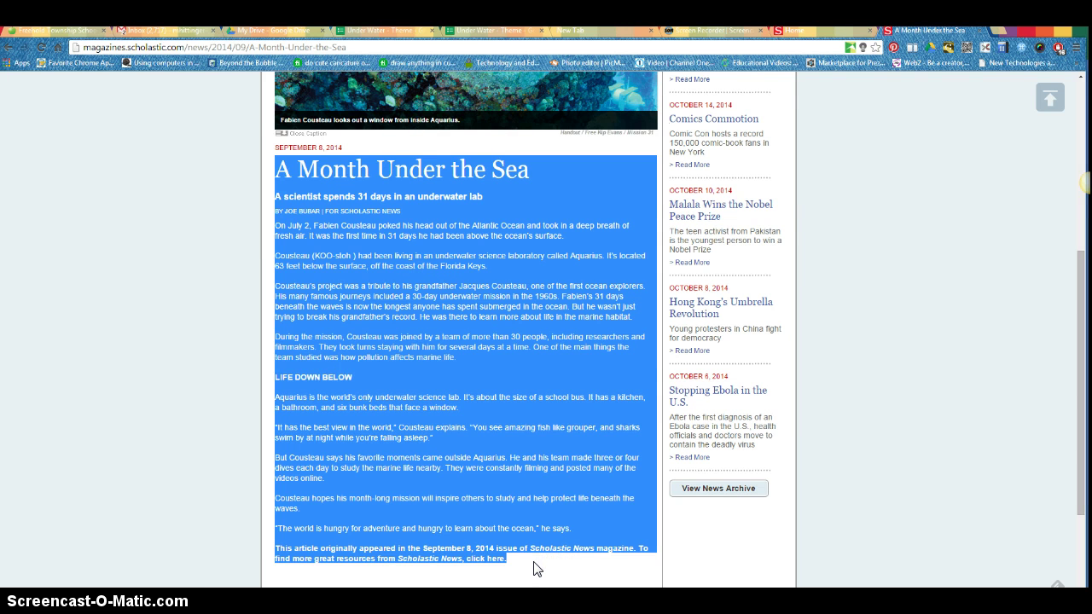
right_click(533, 563)
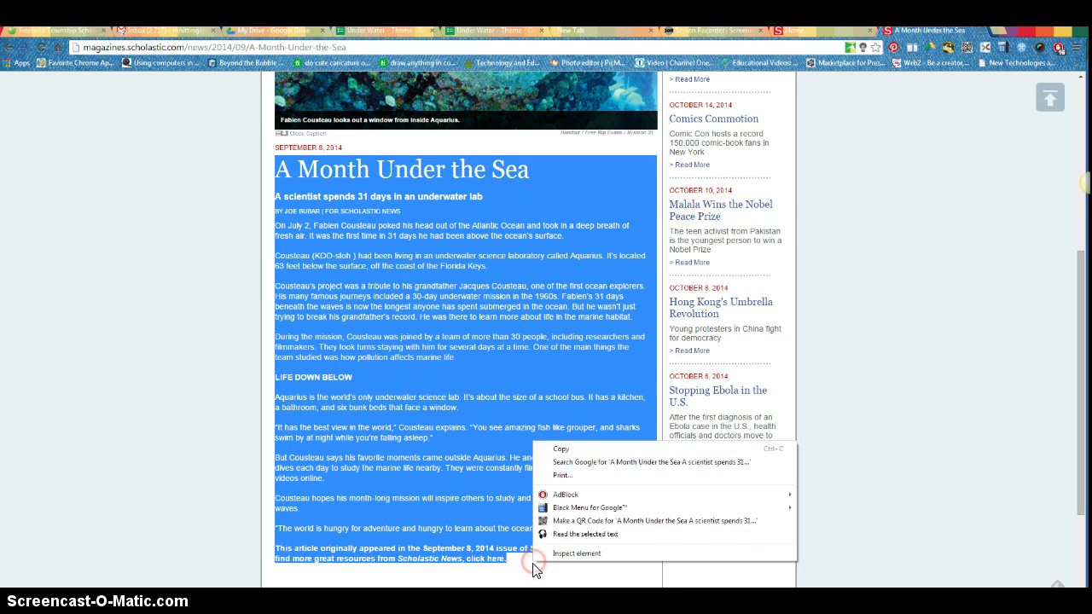
left_click(579, 448)
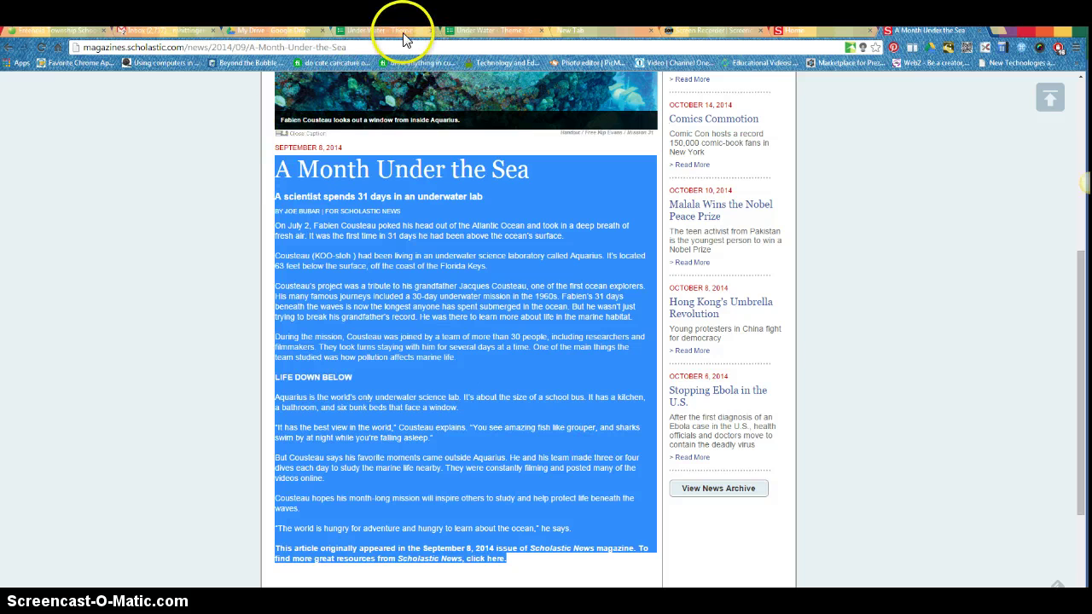
left_click(505, 34)
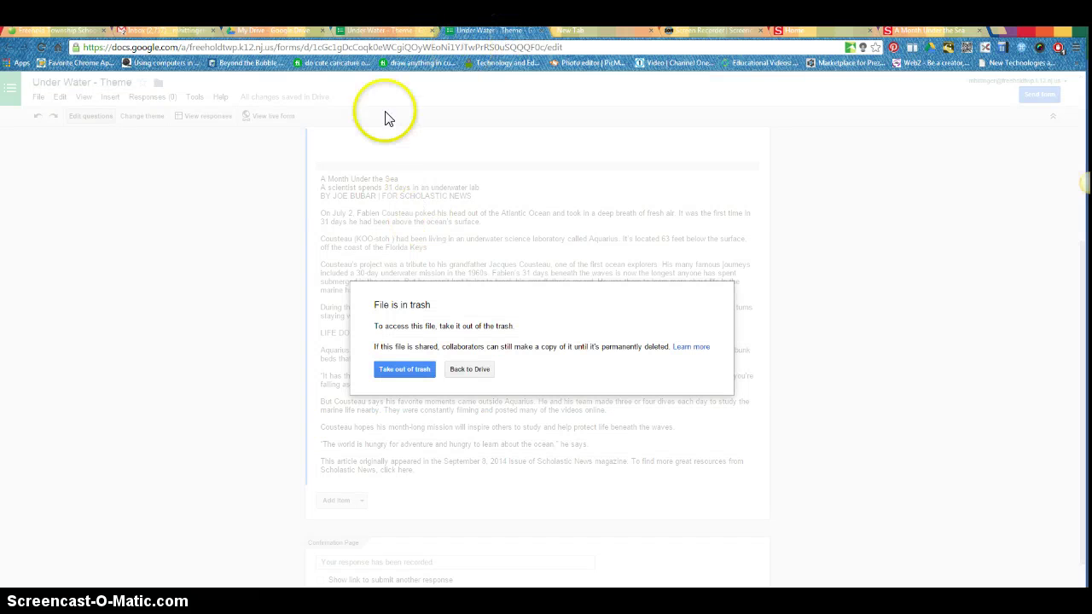
left_click(396, 29)
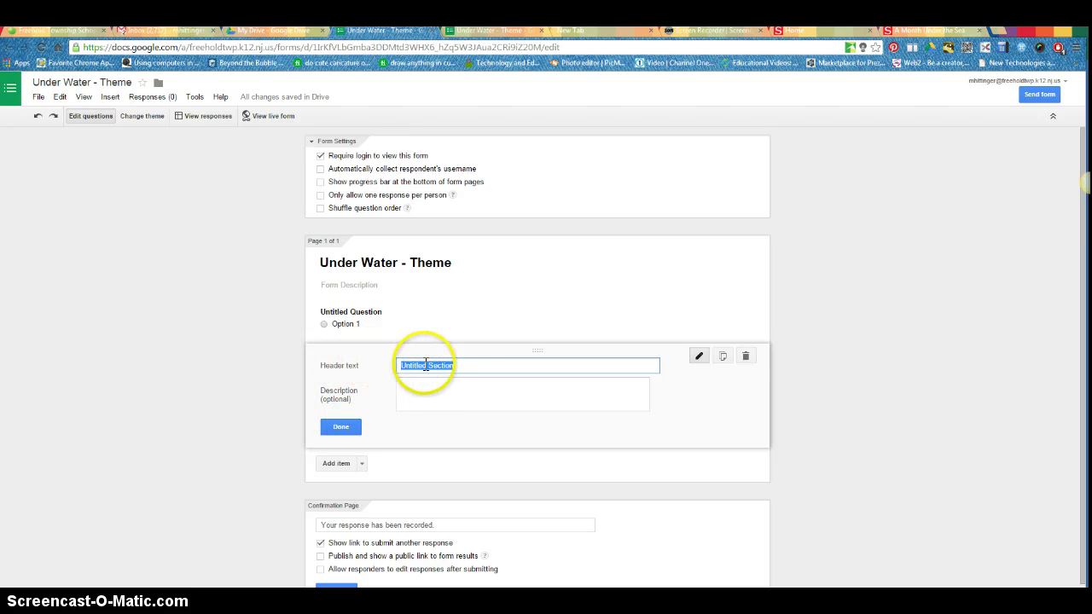
Step: Clear the section's header text, paste the copied article into its description, and finish editing the section
left_click_drag(446, 367, 405, 367)
triple_click(421, 366)
key("BackSpace")
left_click(427, 385)
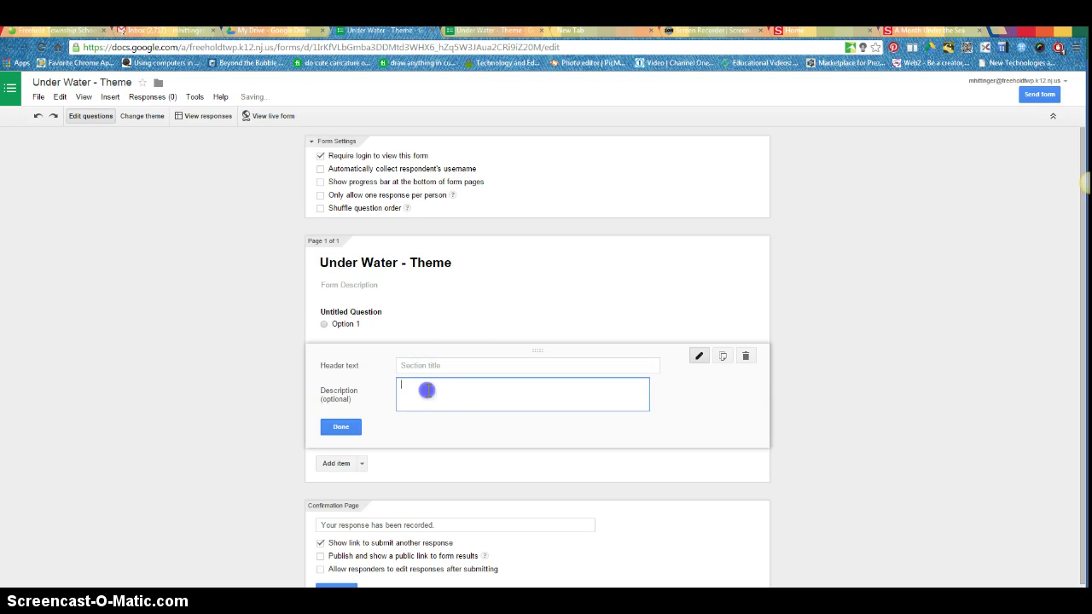
right_click(427, 390)
left_click(454, 458)
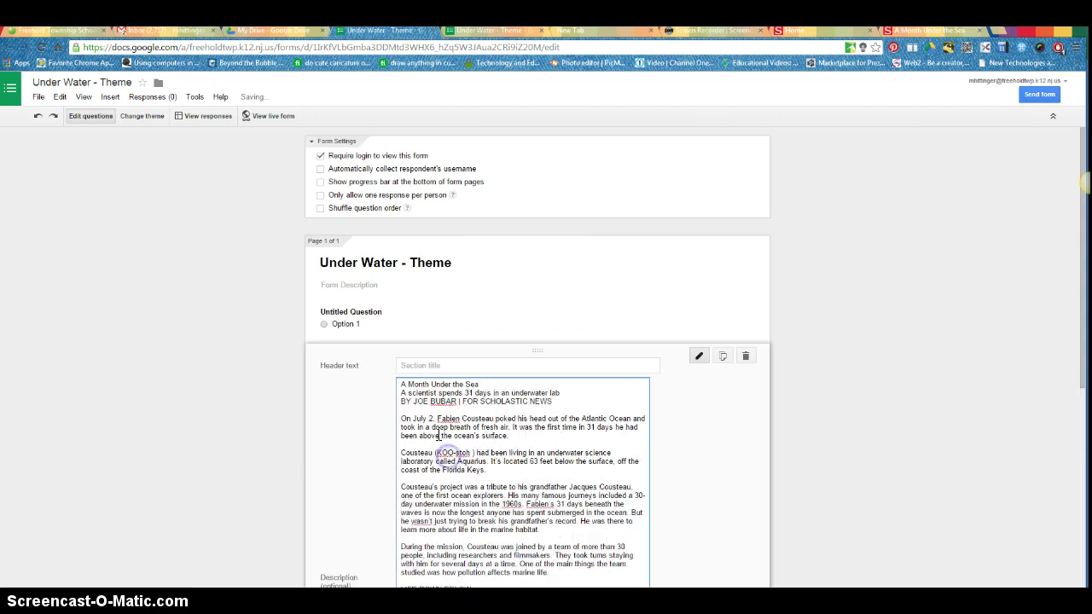
scroll(910, 402, "down", 3)
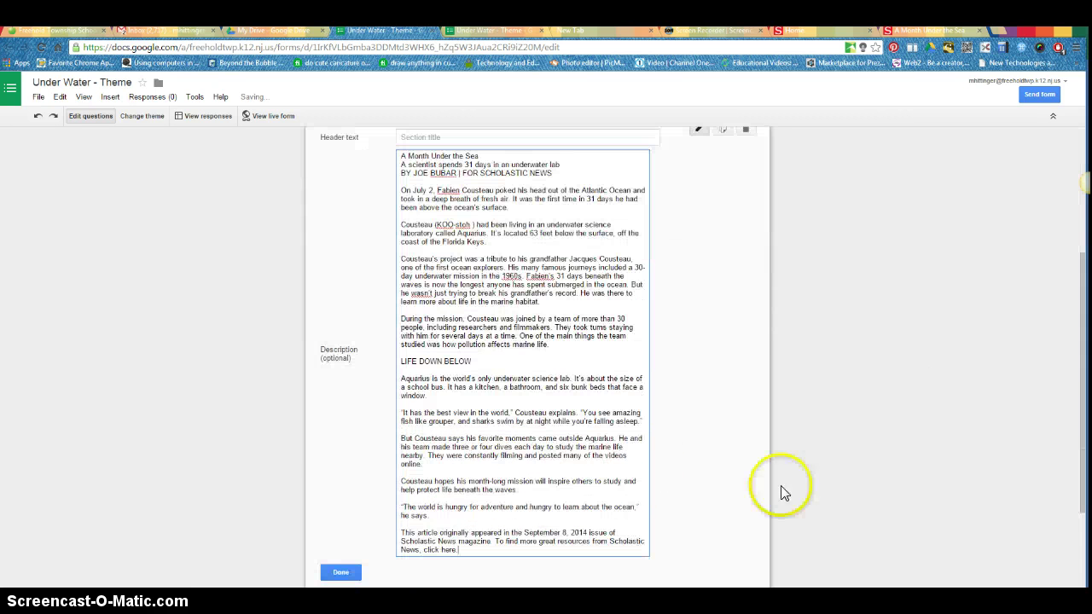
left_click(340, 575)
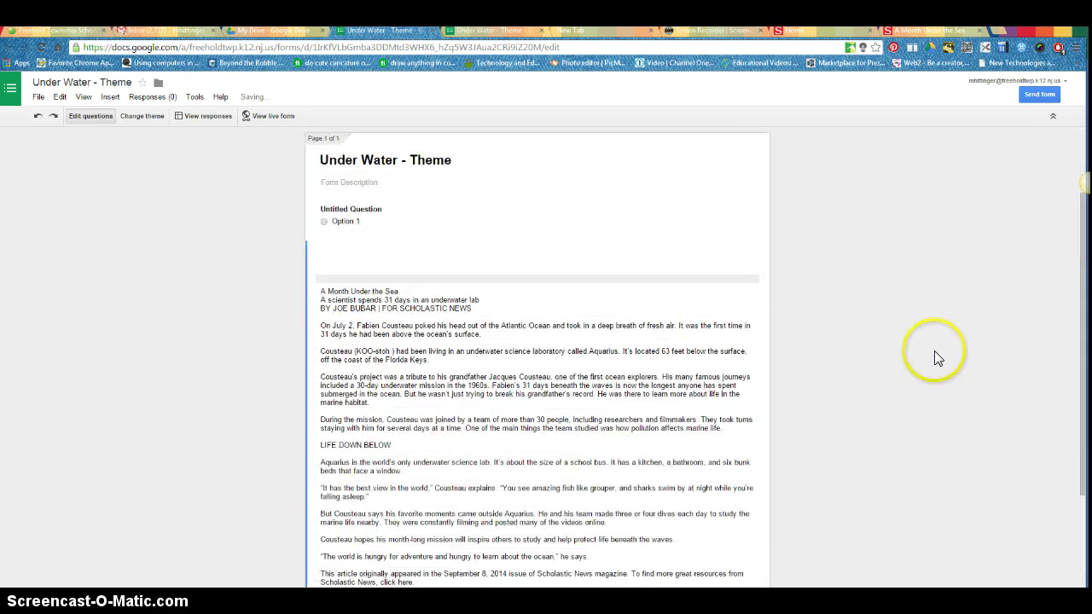
Step: Delete the untitled question above the article section
scroll(960, 377, "down", 1)
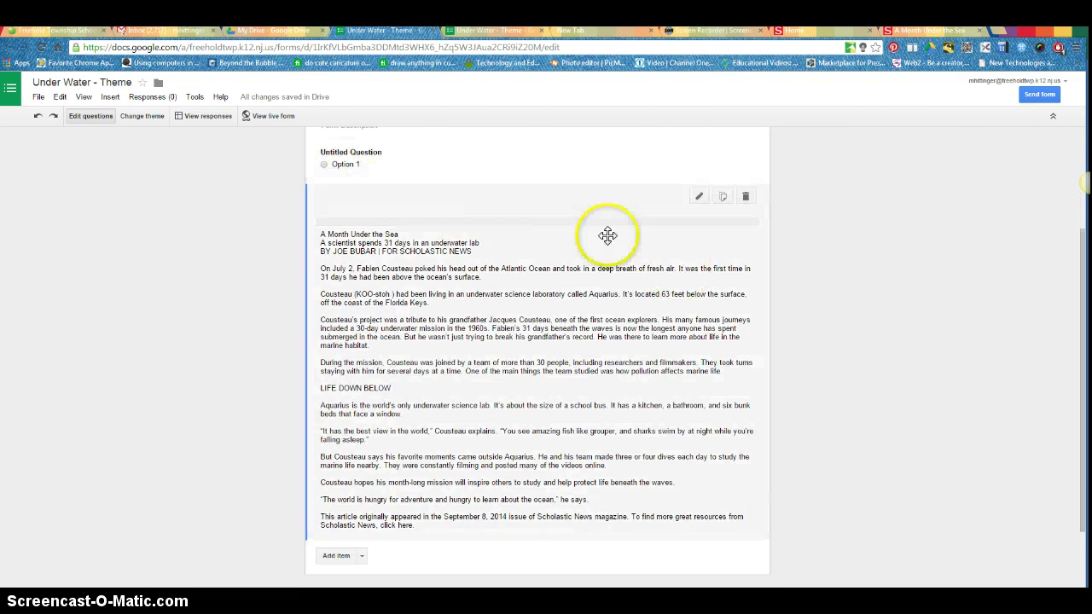
scroll(609, 237, "up", 1)
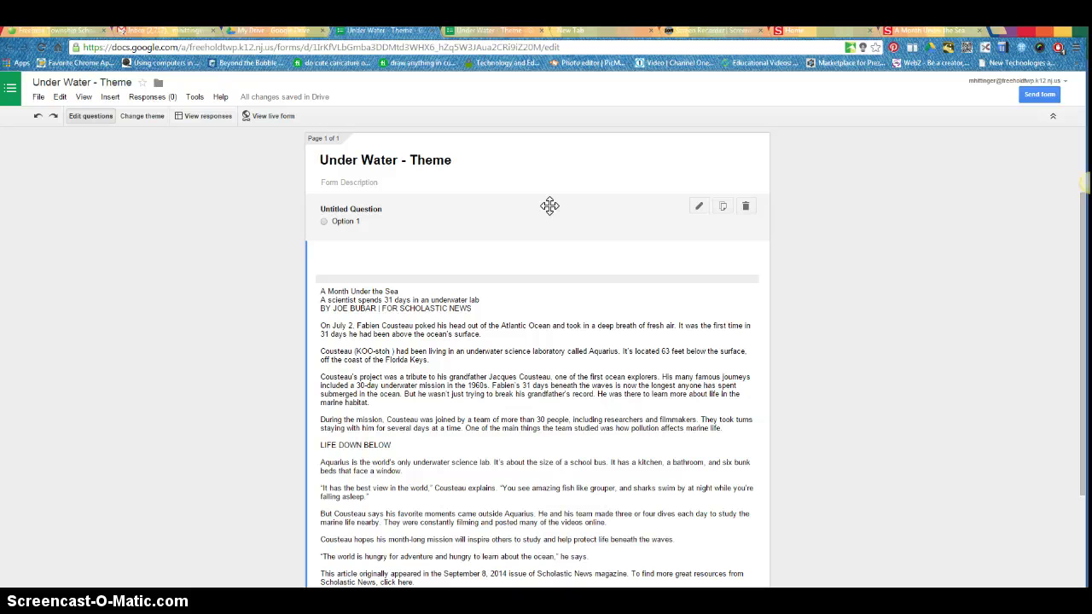
left_click(745, 205)
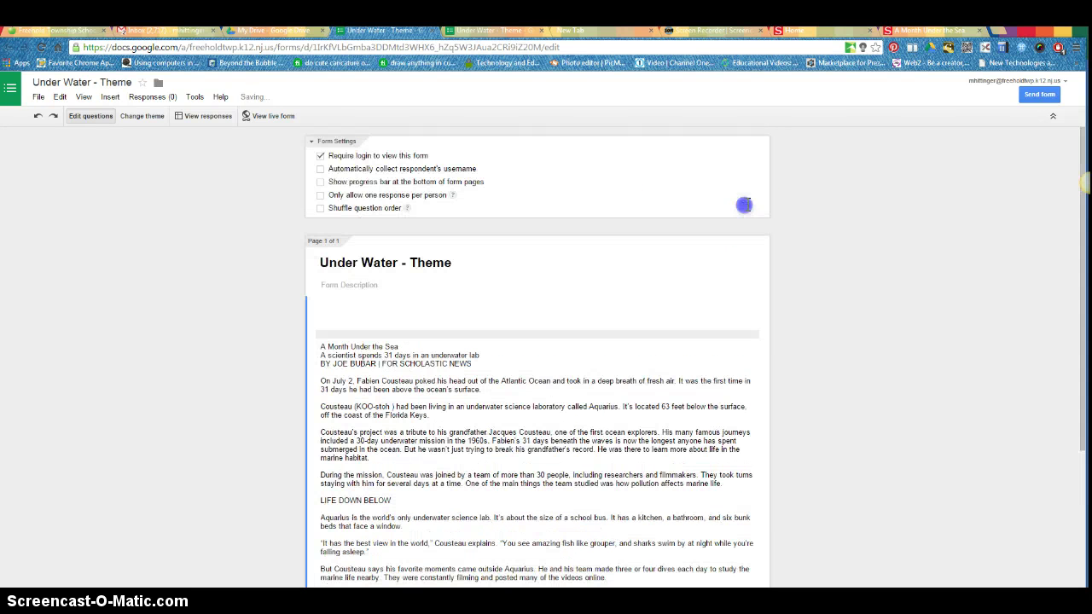
Step: Add a text question titled "Name" below the article and make it required
scroll(952, 338, "down", 5)
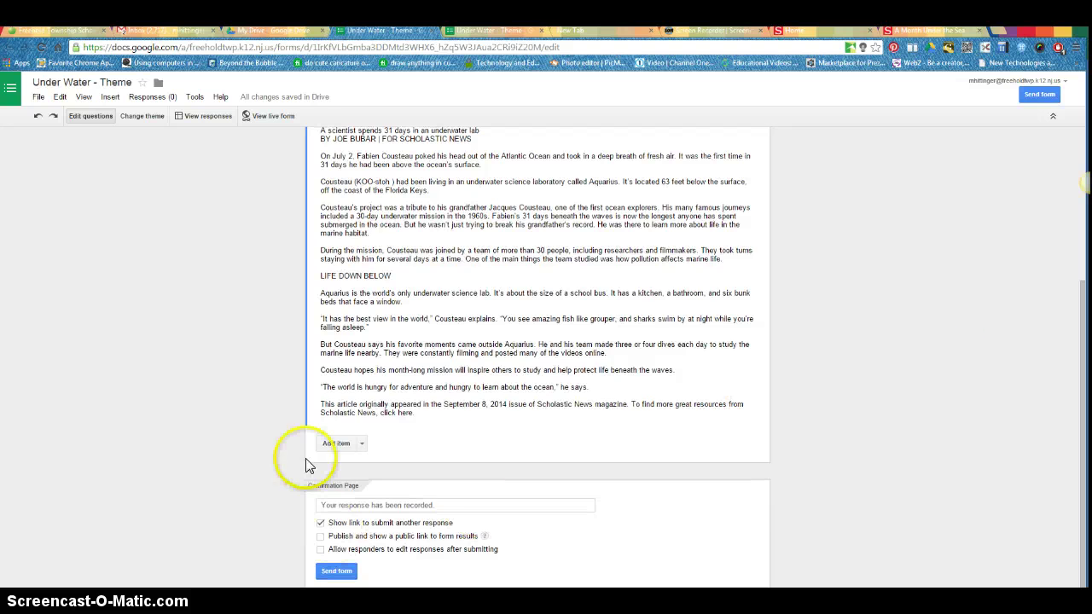
left_click(363, 443)
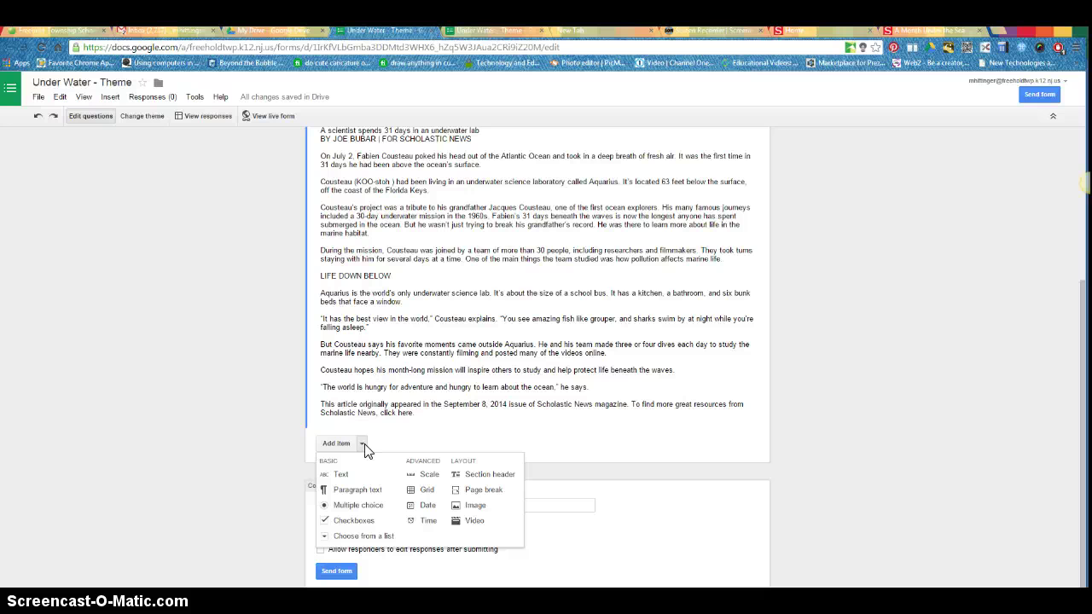
left_click(356, 476)
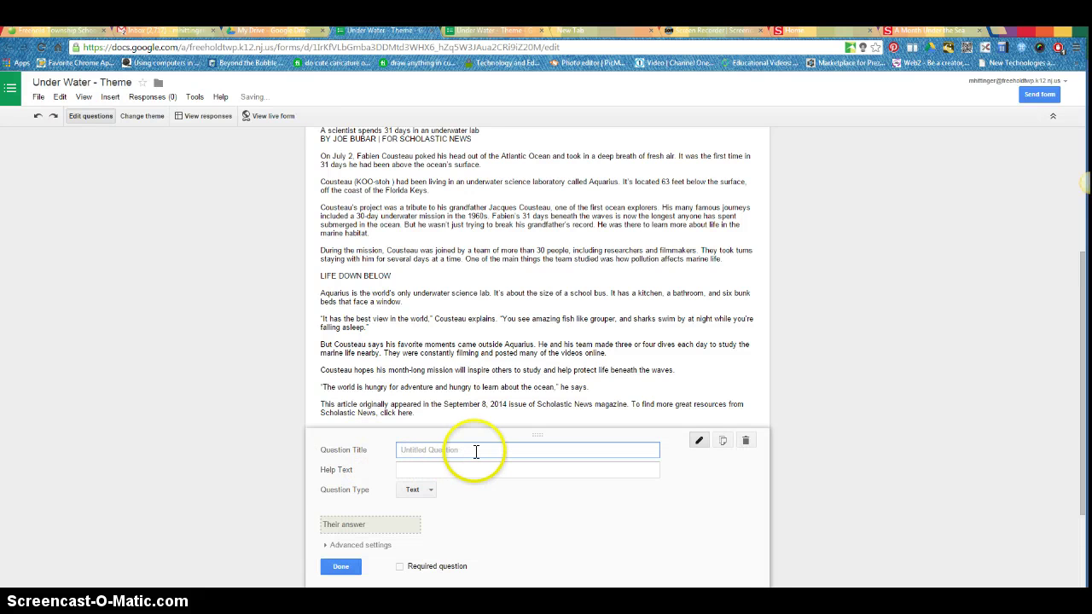
type("Nmae")
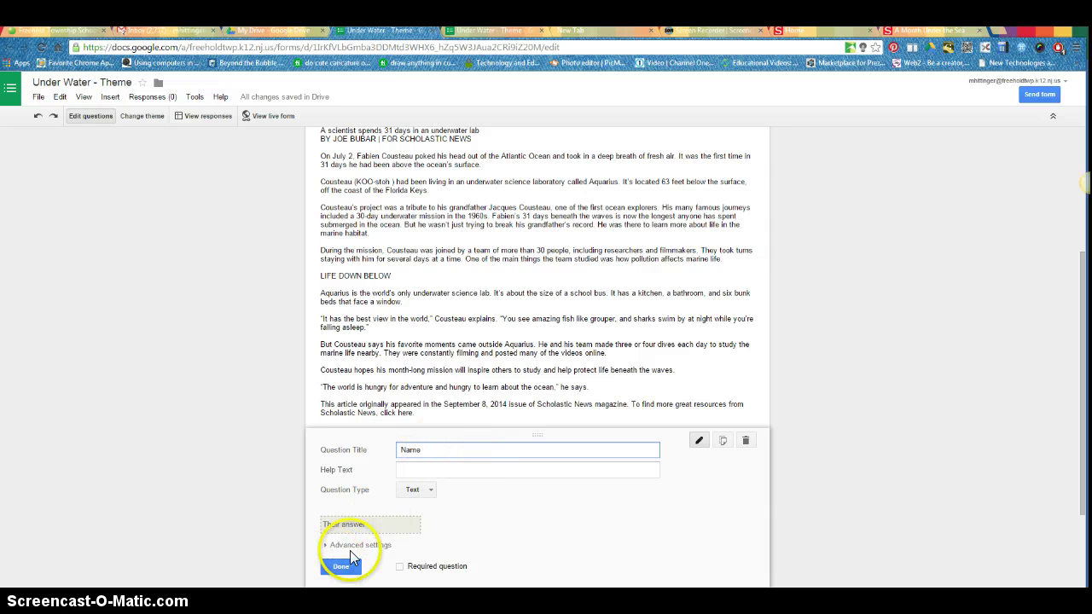
left_click(400, 568)
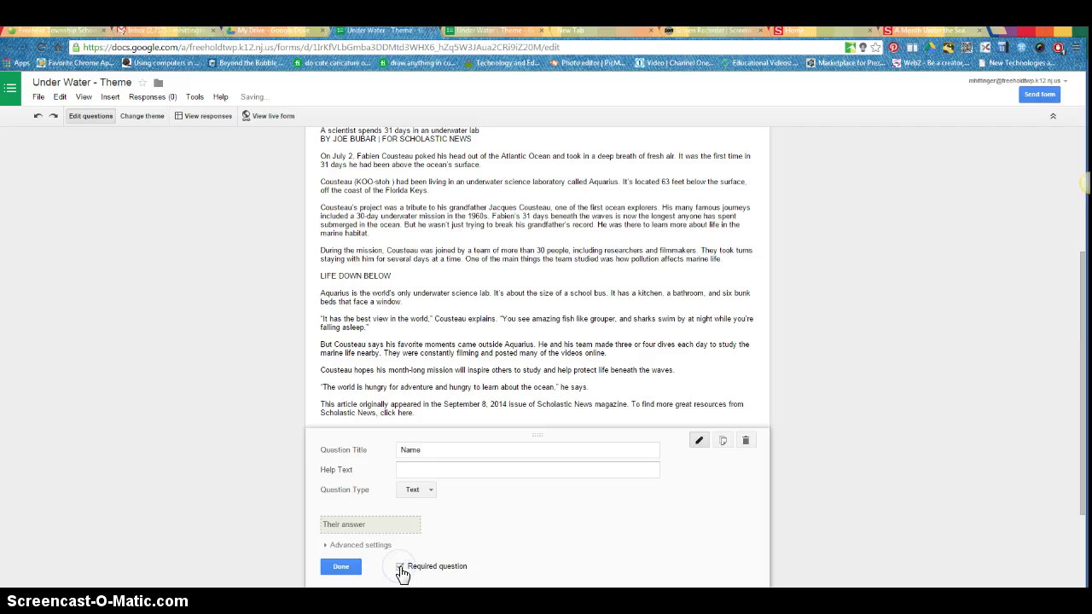
left_click(341, 568)
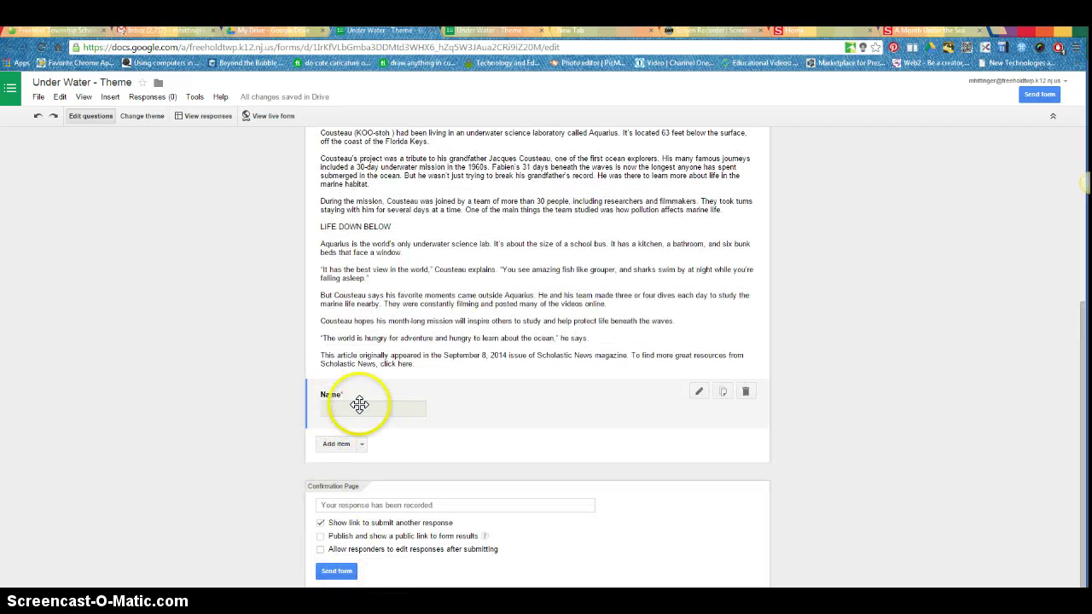
Step: Review the article and the Name question in the editor and in the live form, and return to editing
scroll(529, 199, "up", 1)
scroll(530, 213, "up", 1)
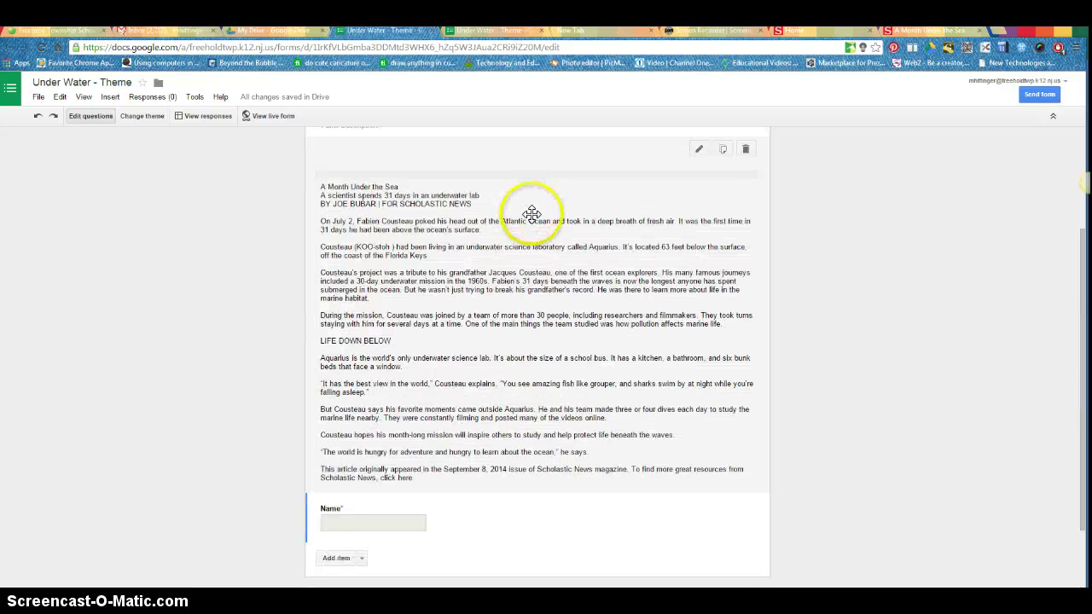
scroll(538, 214, "down", 2)
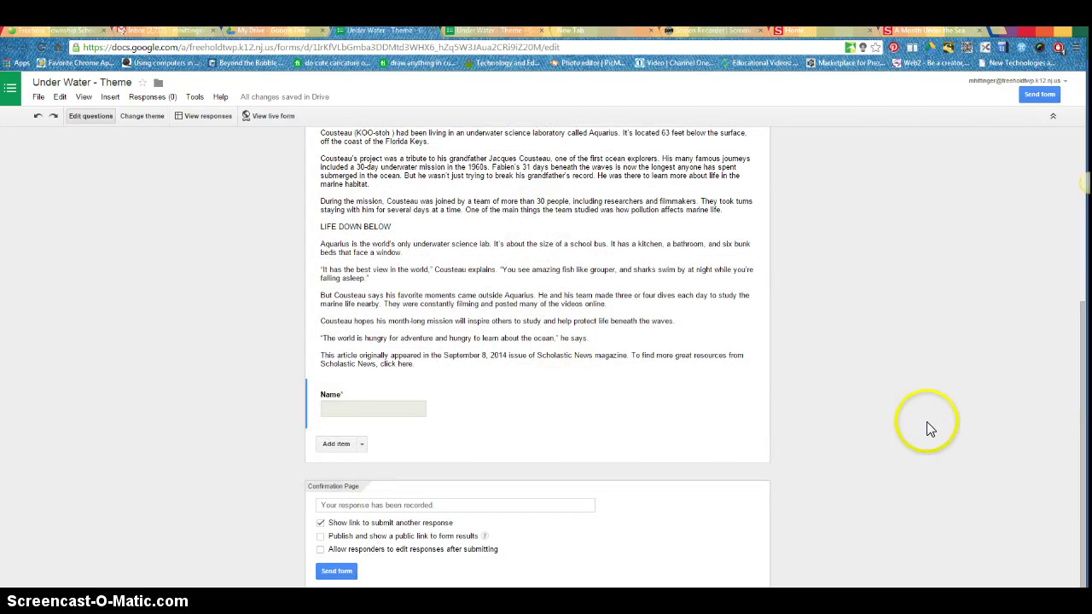
scroll(927, 422, "up", 5)
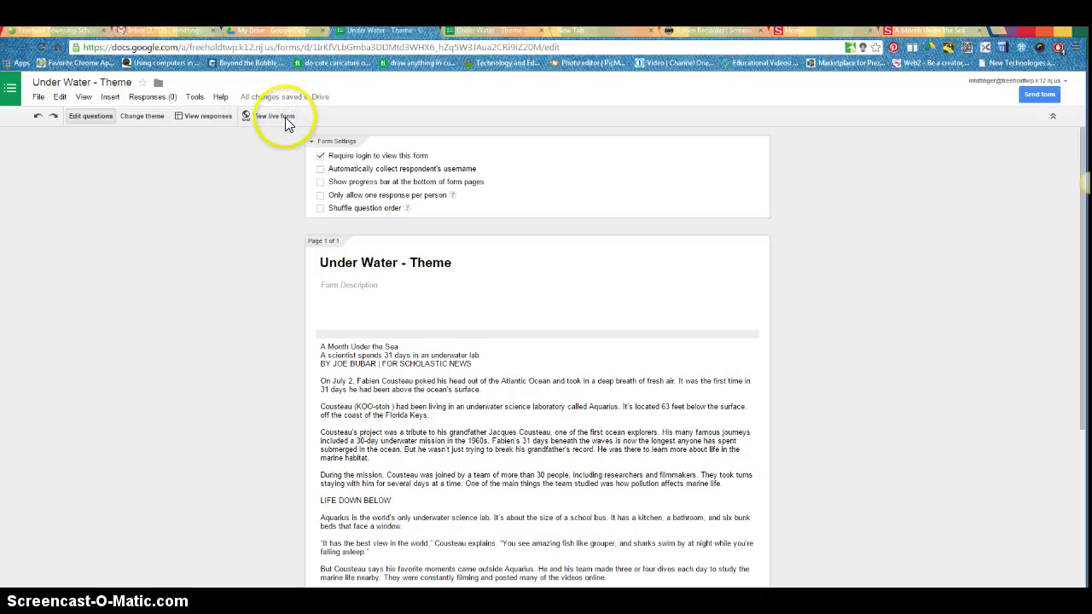
left_click(284, 119)
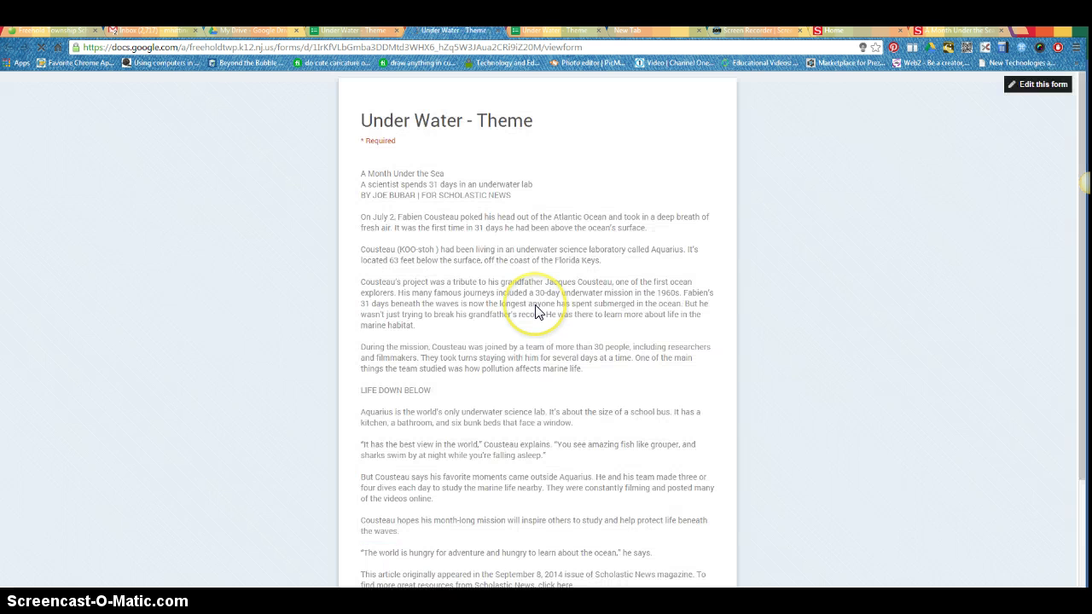
scroll(858, 395, "down", 3)
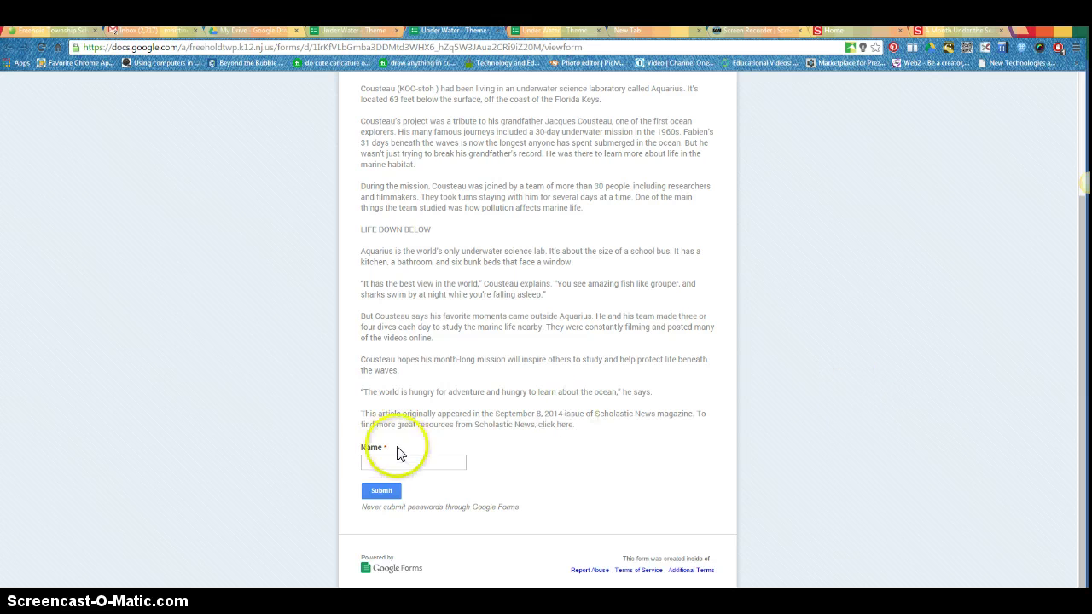
scroll(489, 470, "up", 2)
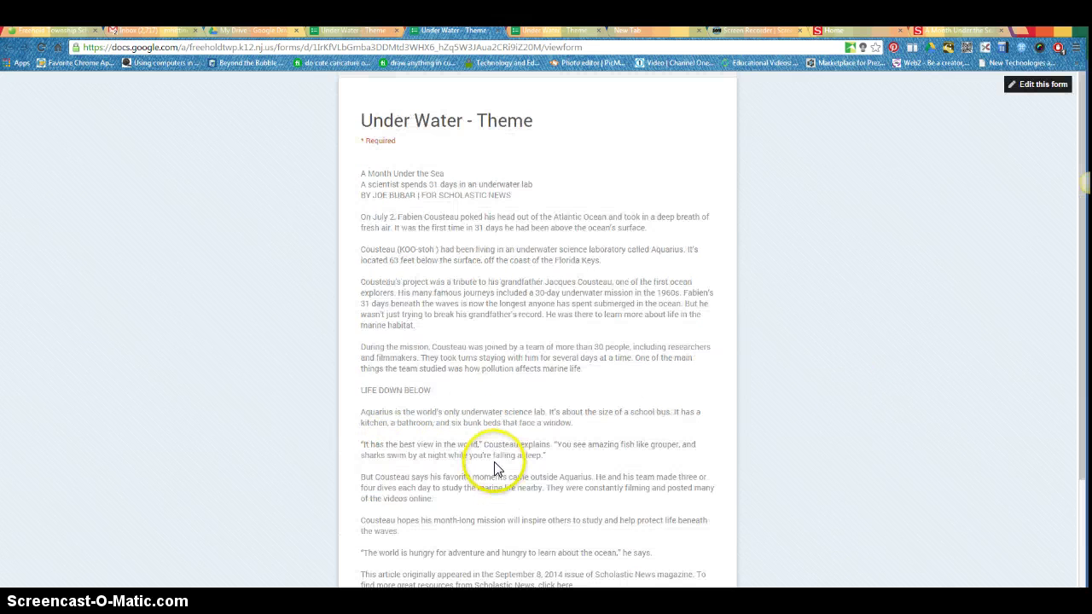
left_click(499, 31)
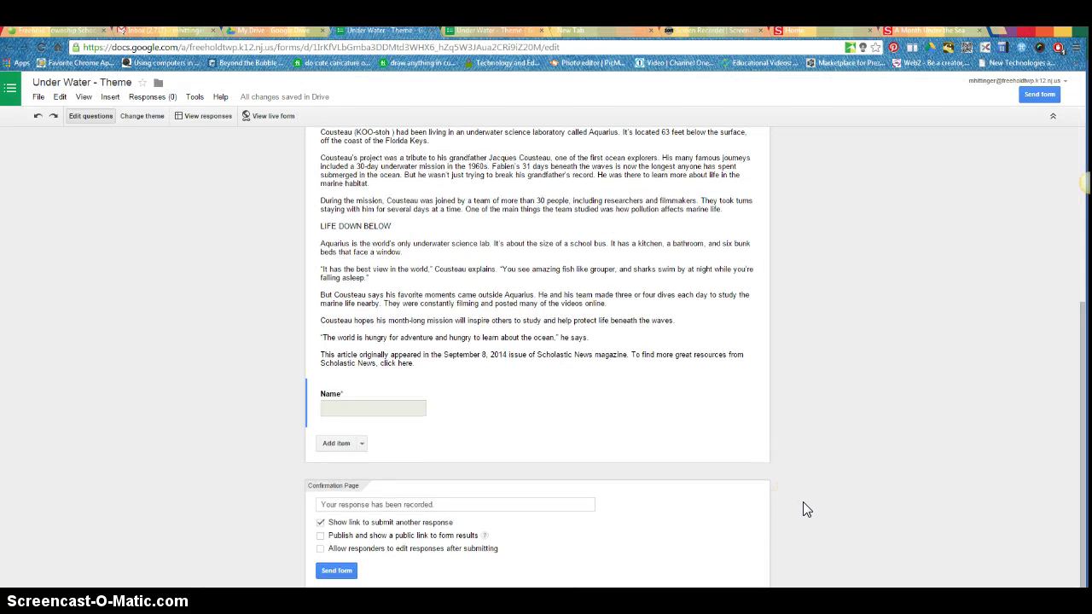
Step: Add a multiple-choice question below Name titled "How many days did Cousteau's adventure last?"
left_click(362, 446)
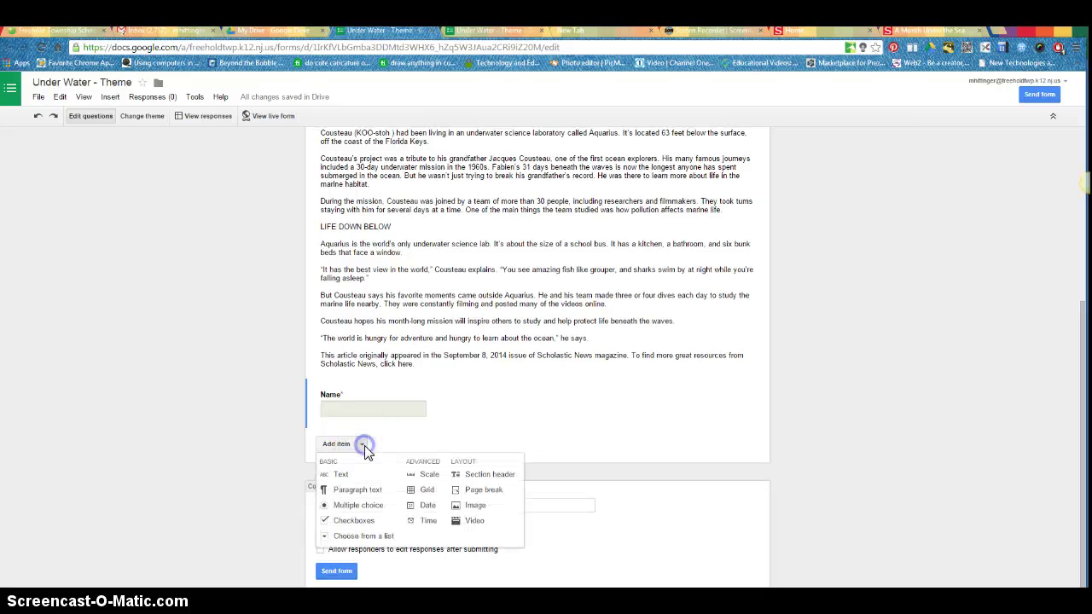
left_click(358, 508)
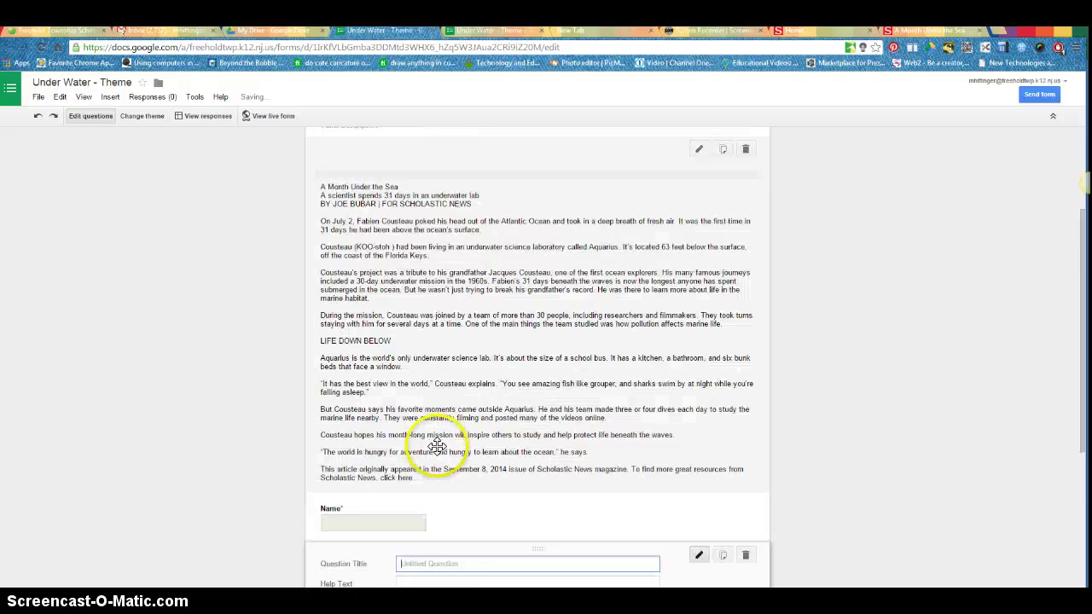
scroll(437, 447, "up", 1)
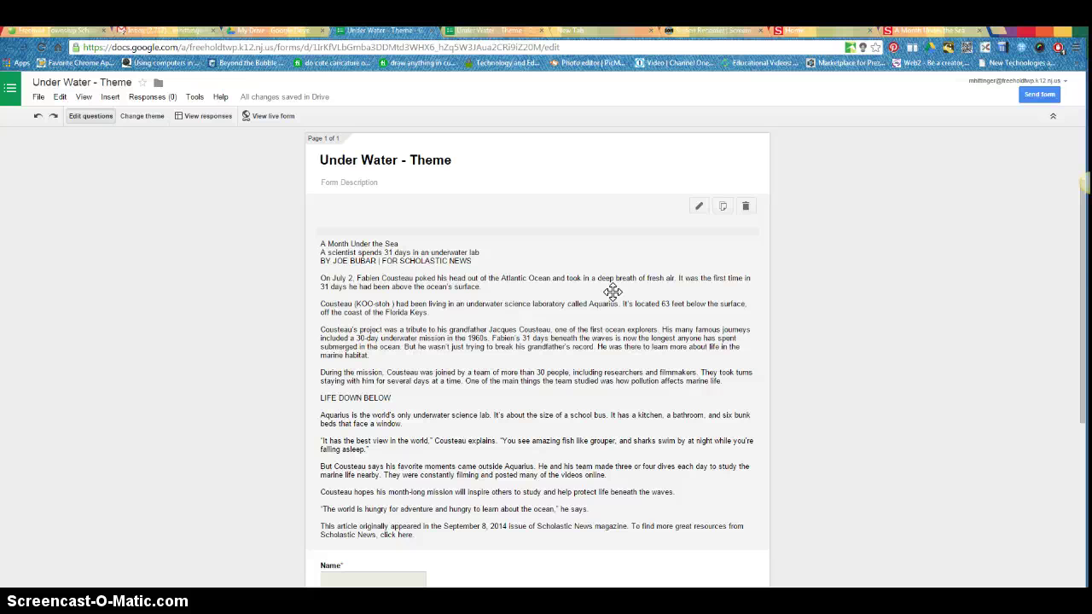
scroll(556, 329, "down", 2)
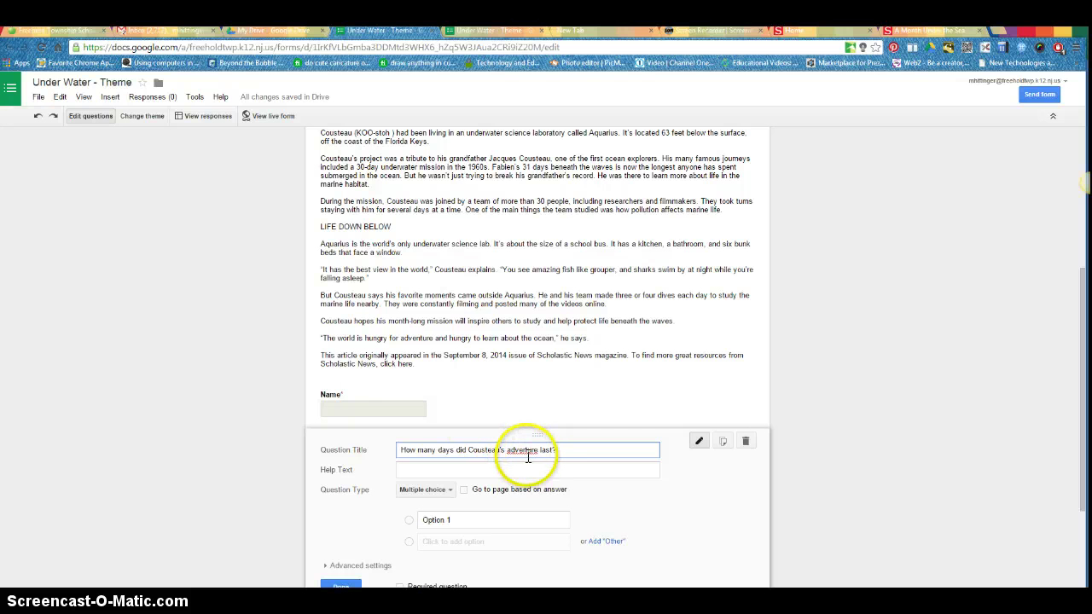
left_click(526, 451)
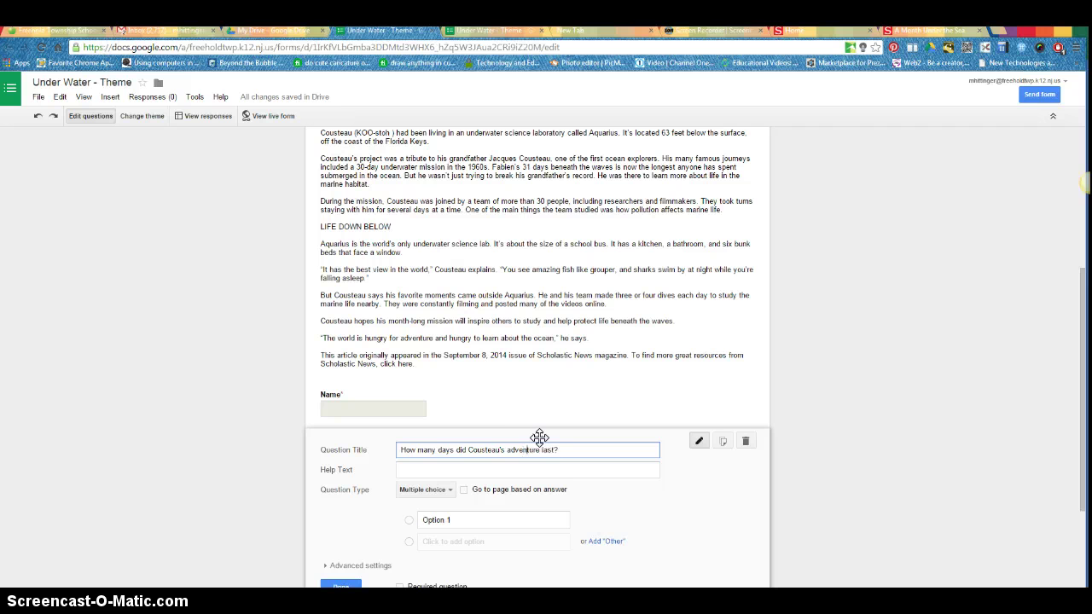
Step: Enter the answer options "30 days", "30 weeks" and "3 weeks", make the question required, and finish editing it
left_click(463, 522)
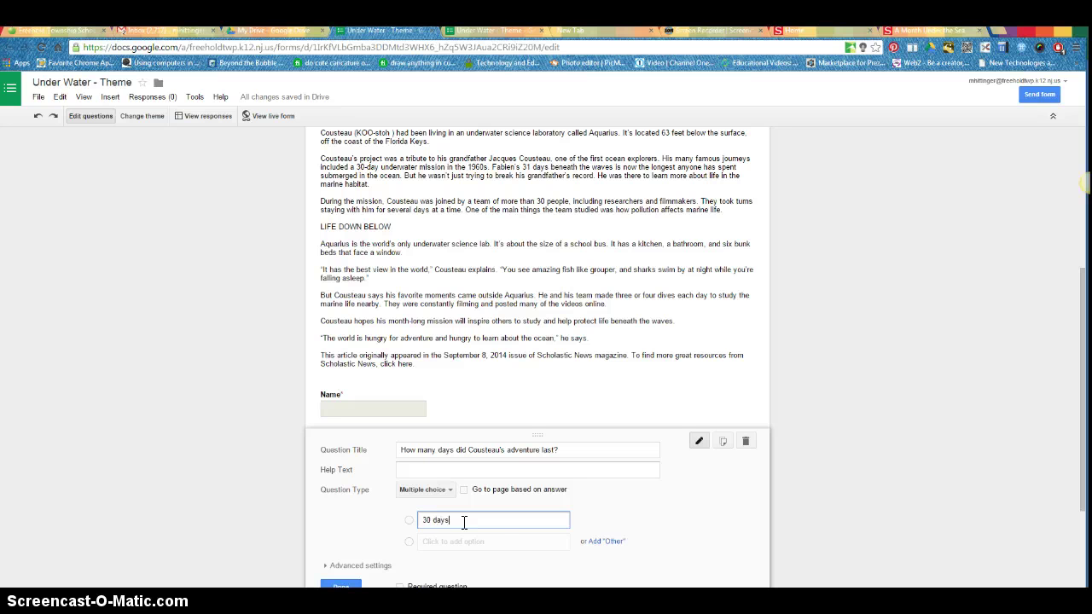
left_click(475, 541)
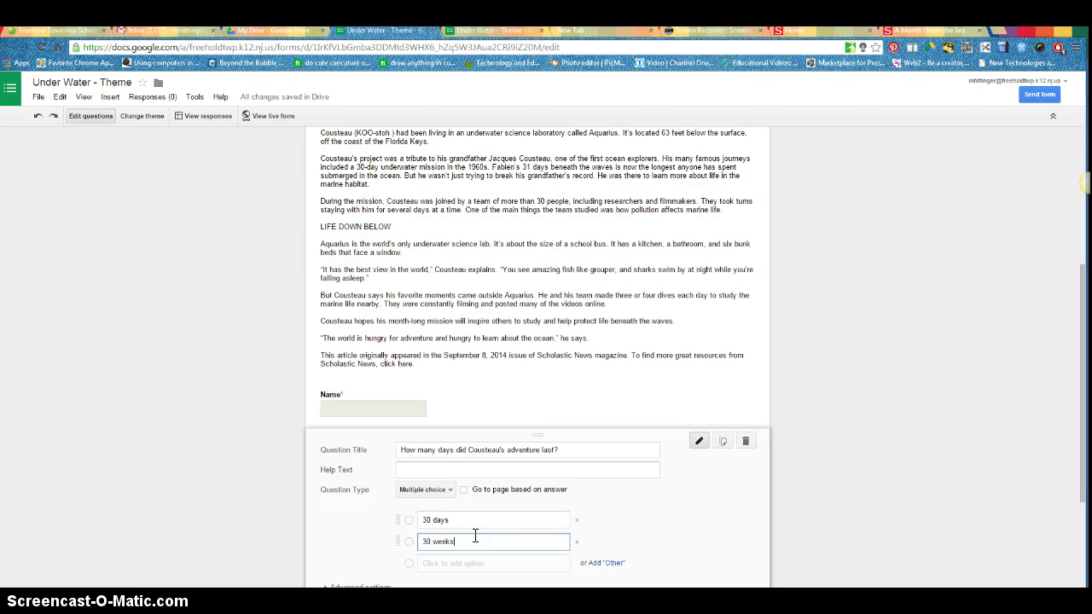
left_click(489, 560)
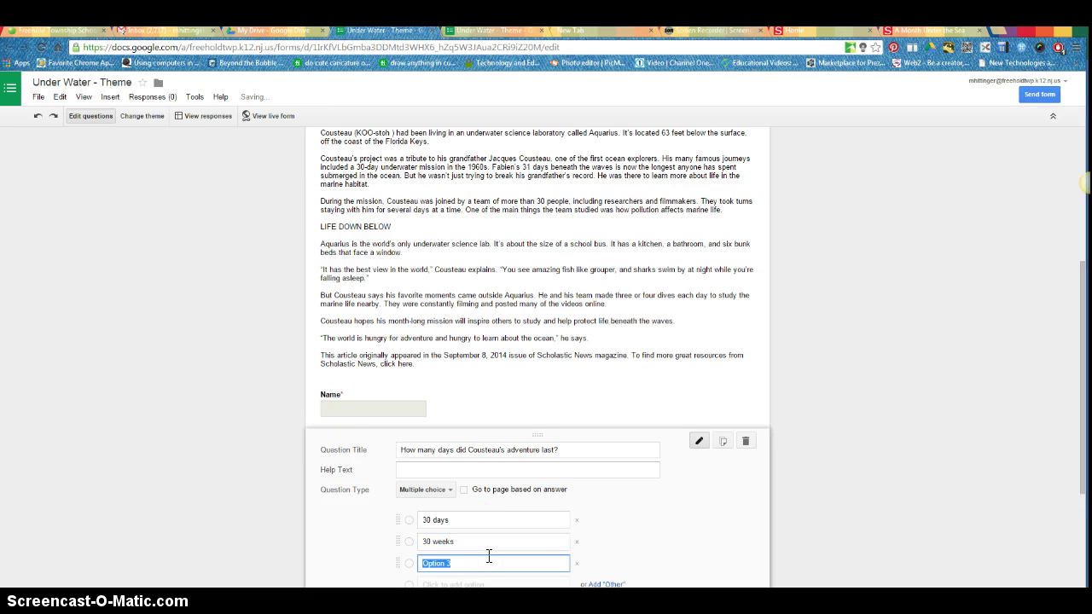
type("3 weeks")
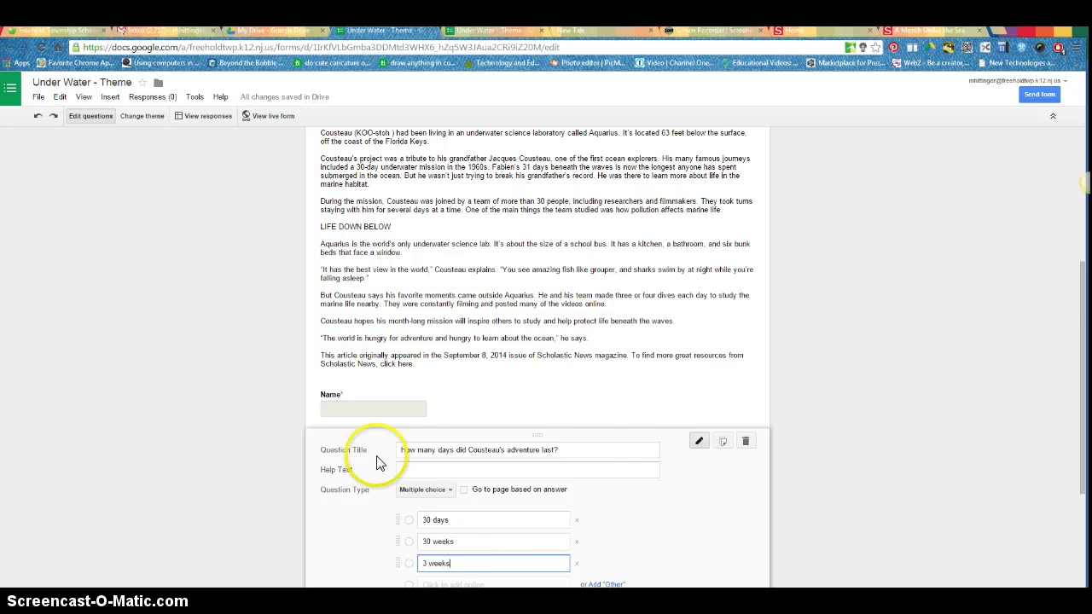
scroll(559, 491, "down", 1)
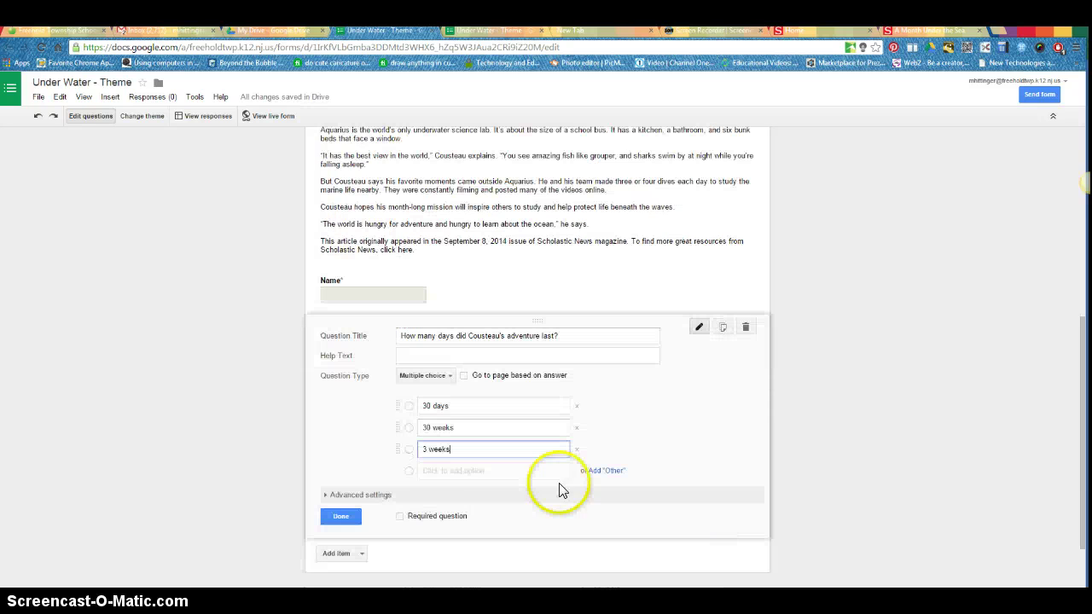
left_click(401, 517)
left_click(341, 517)
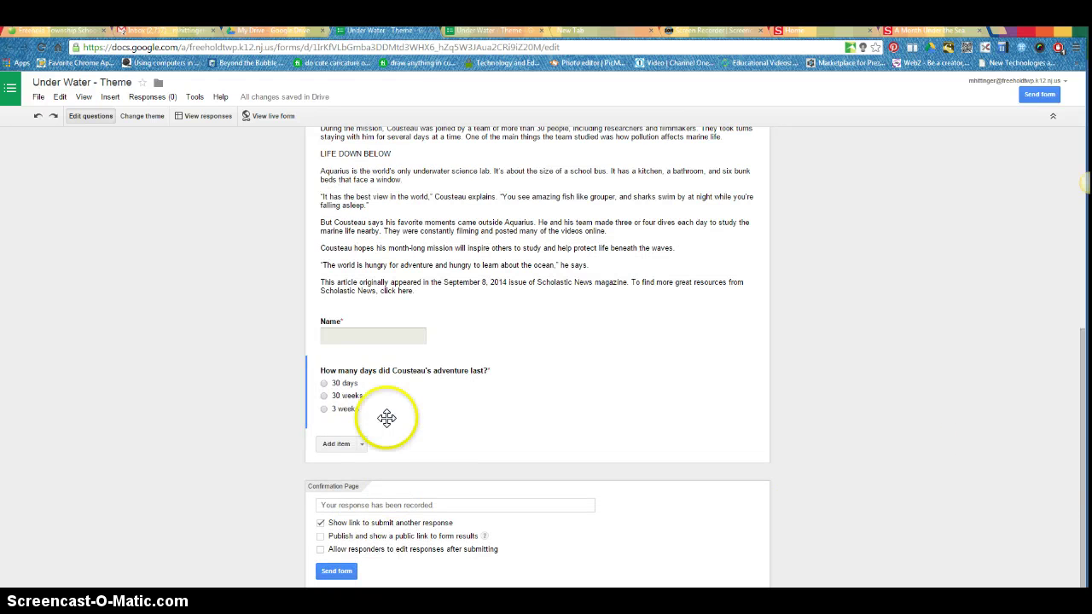
Step: Add a checkboxes question titled "Which of the following statements could be the theme of the article?" with first option "Work hard to protect the environment"
left_click(362, 444)
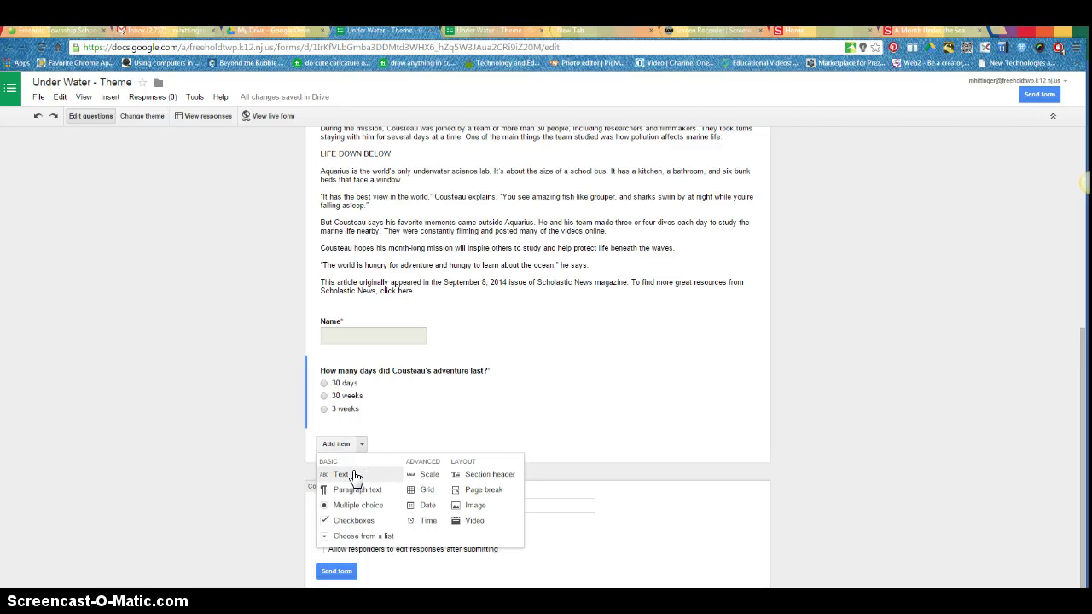
left_click(352, 524)
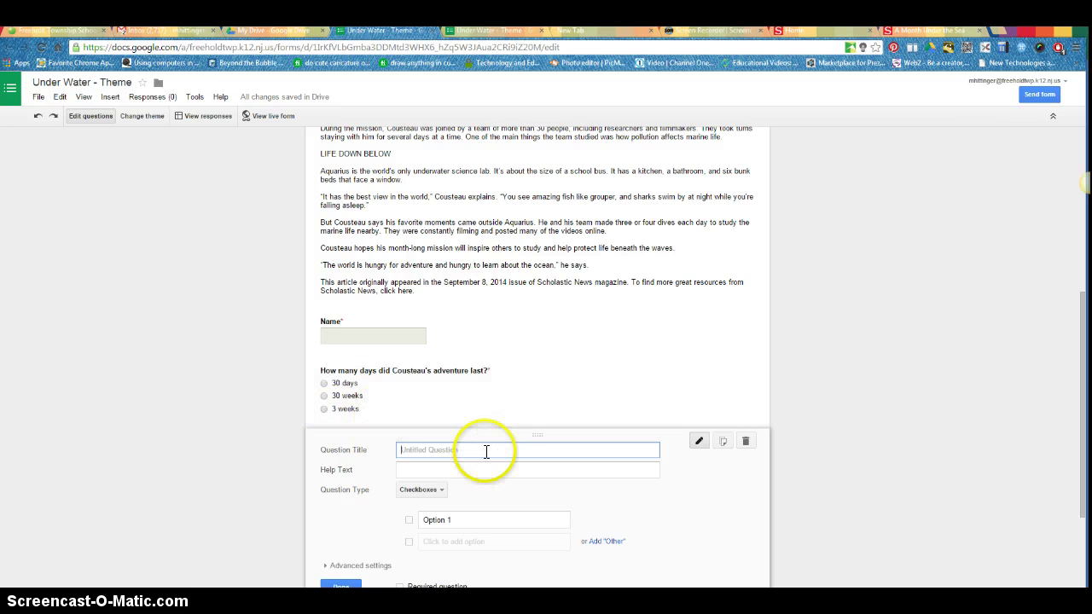
scroll(486, 443, "up", 2)
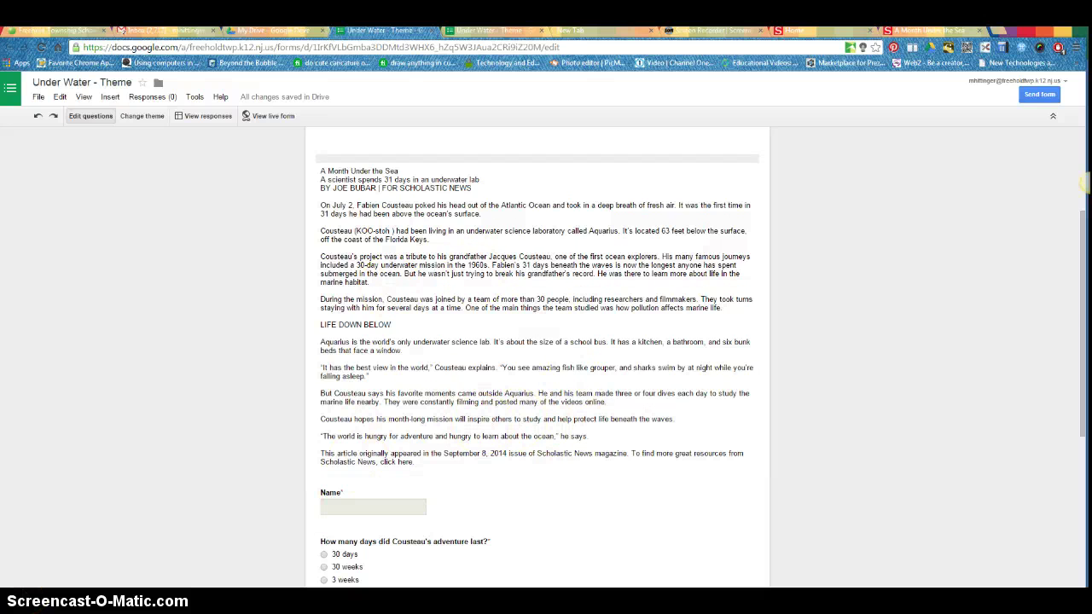
left_click(436, 394)
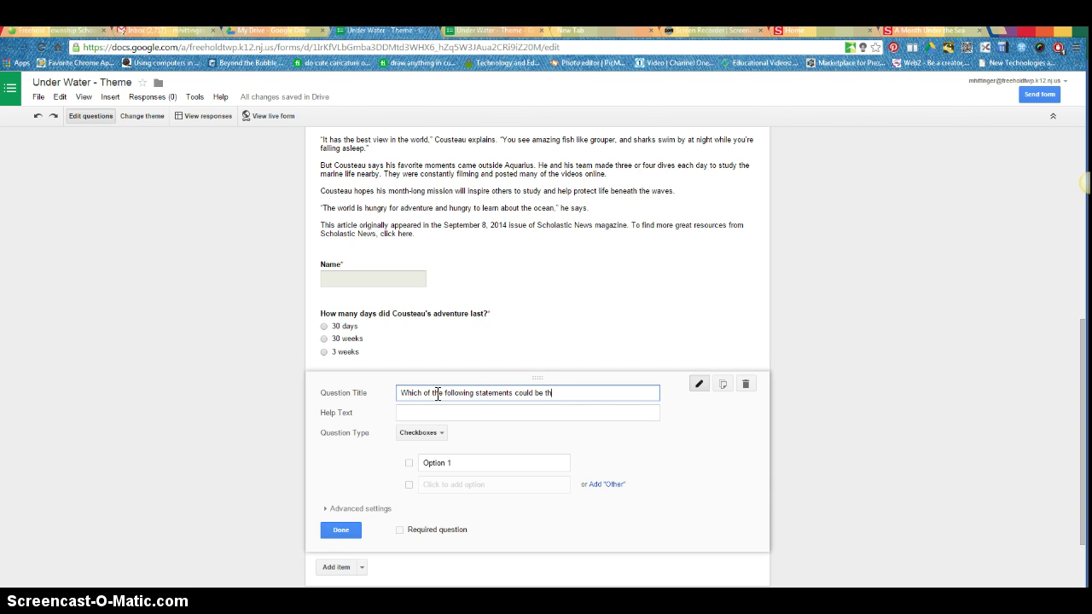
type("he article?")
left_click(436, 462)
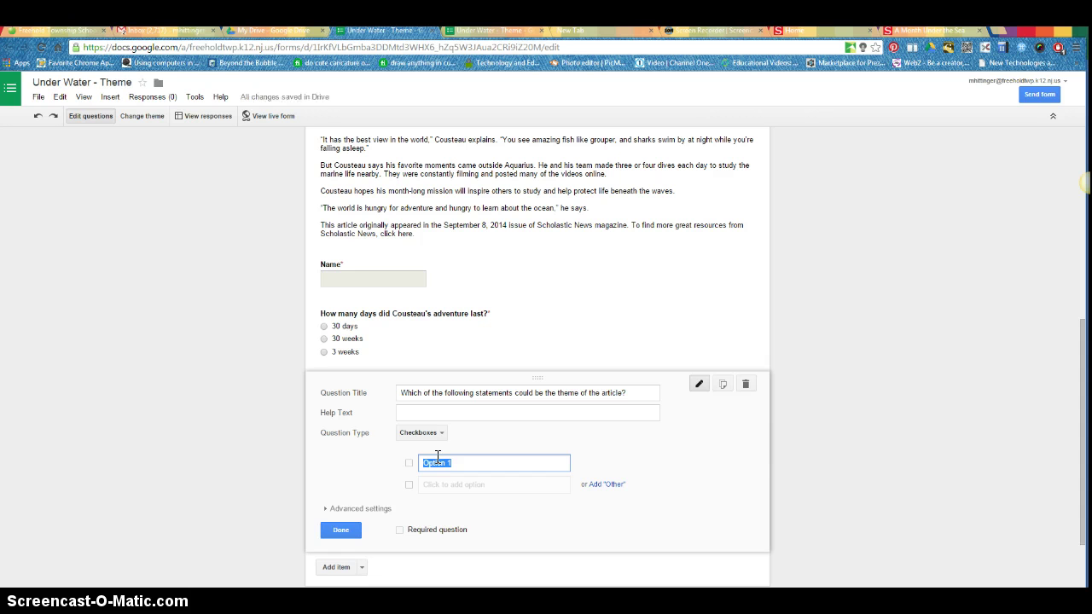
type("Work hard to protect the environment")
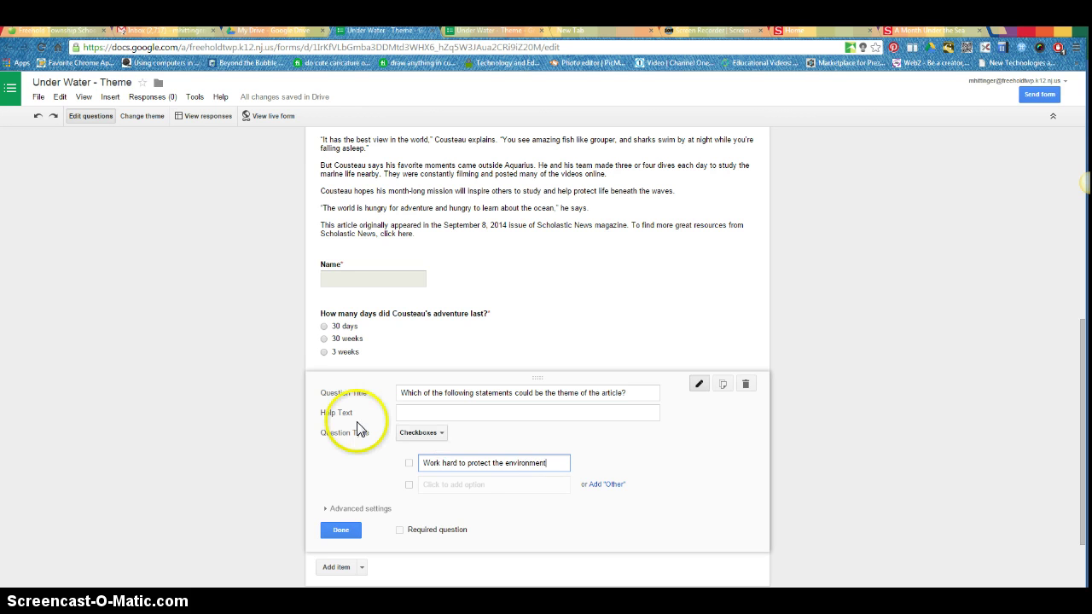
Step: Add "It's important to educate others about the environment" as the second checkbox option of the theme question
left_click(468, 486)
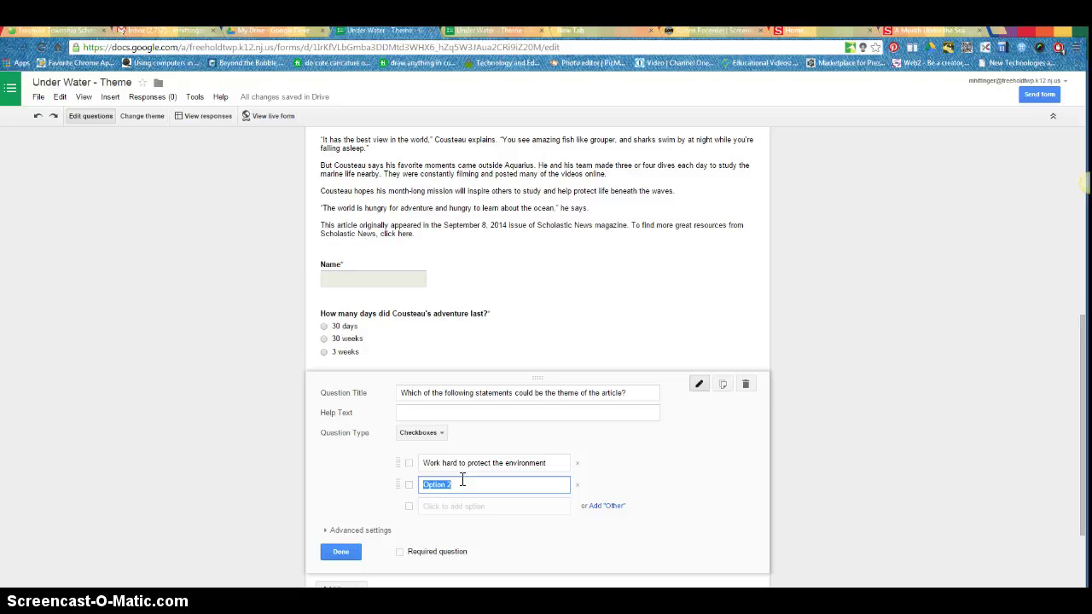
scroll(363, 500, "up", 3)
scroll(366, 500, "down", 3)
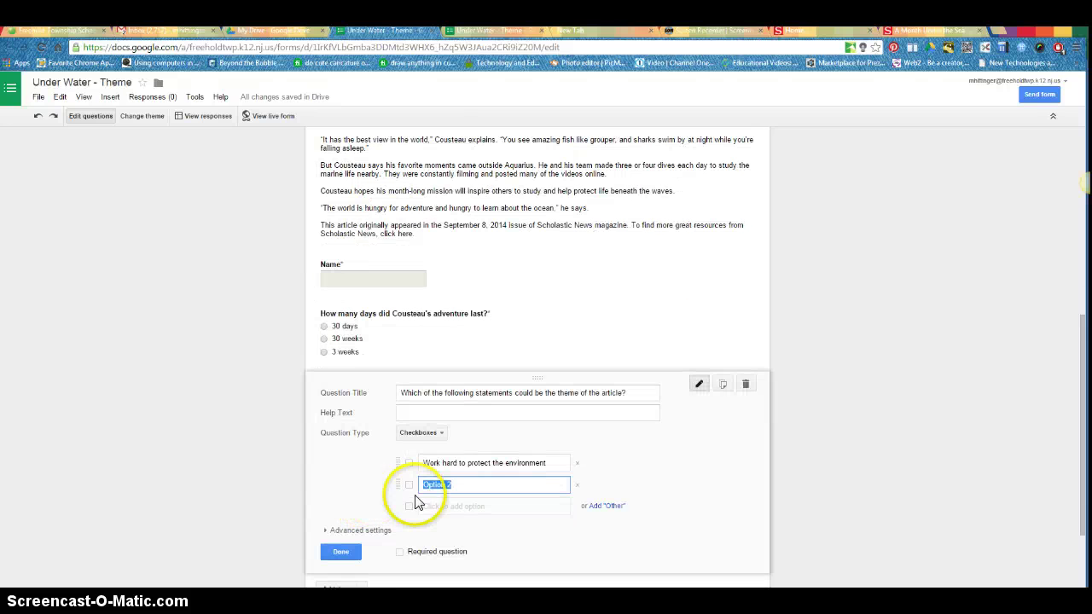
double_click(473, 484)
left_click_drag(472, 484, 410, 482)
left_click(445, 488)
triple_click(445, 488)
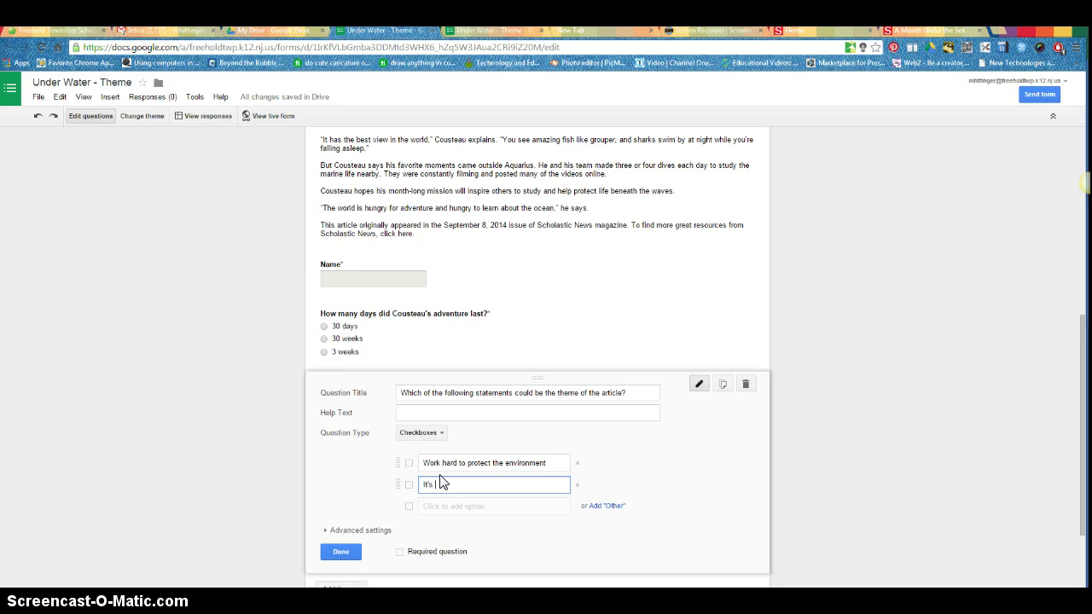
type("It's important to d")
type("f")
type("cate")
type(" others")
type("about")
key("BackSpace")
key("BackSpace")
key("BackSpace")
key("BackSpace")
type("bout the environment")
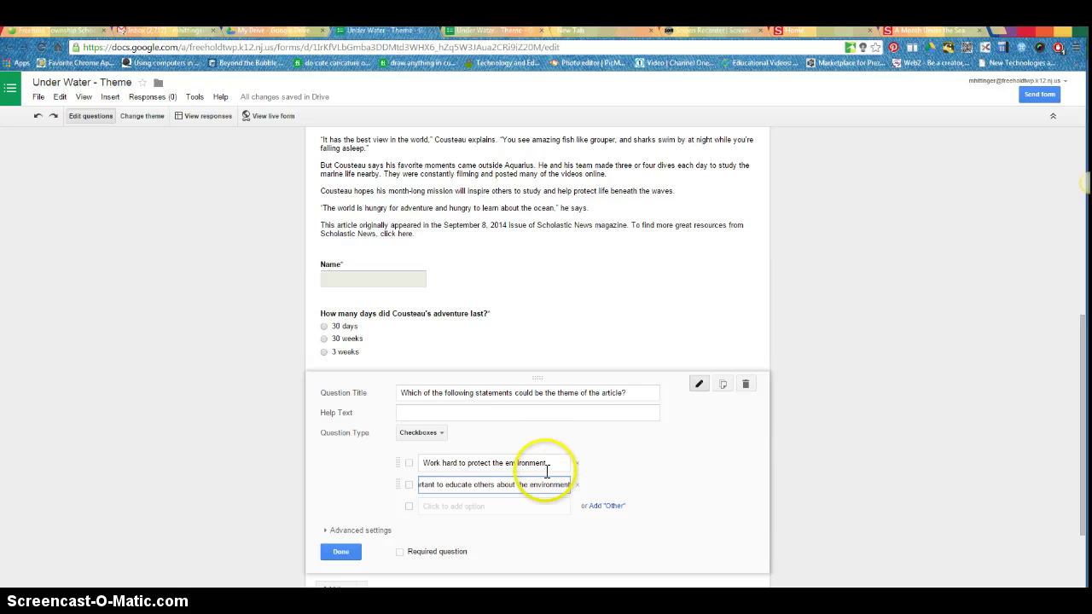
Step: Add "Never judge a book by its cover" as the third checkbox option and finish editing the theme question
left_click(478, 507)
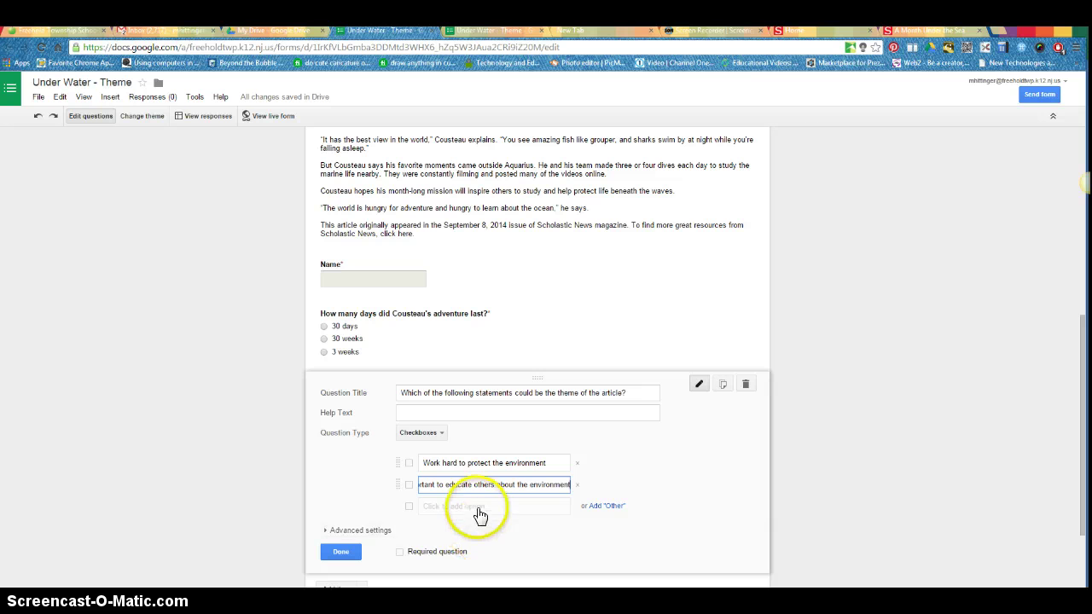
key("BackSpace")
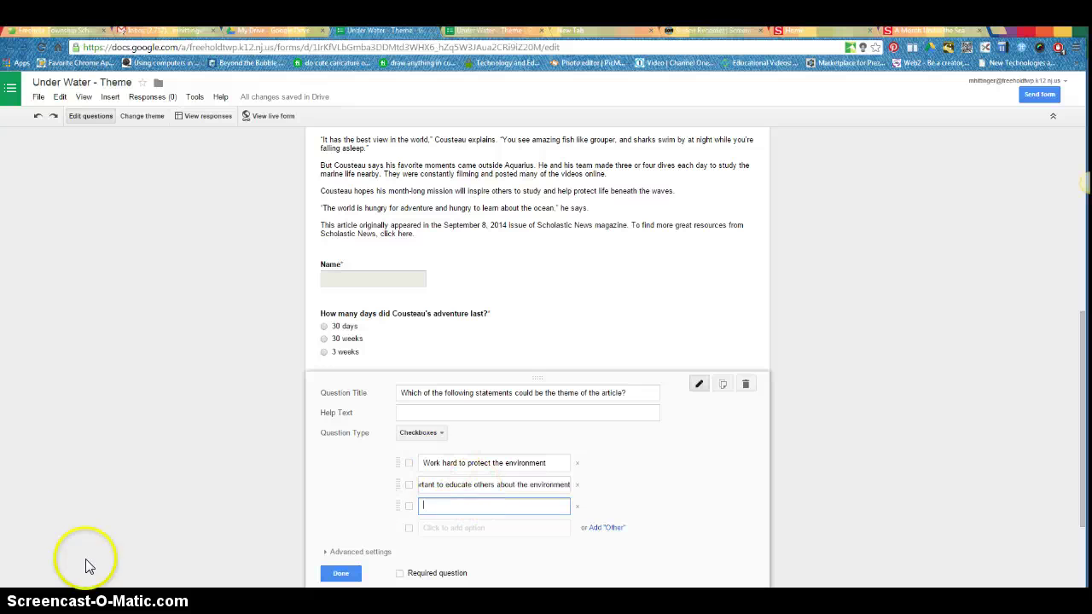
left_click(464, 505)
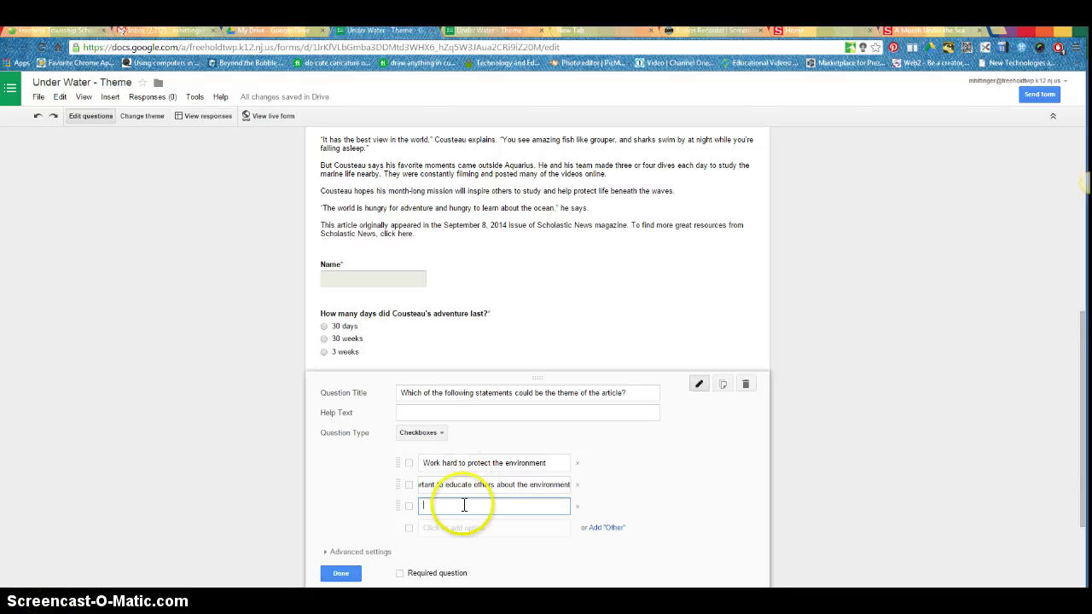
type("N")
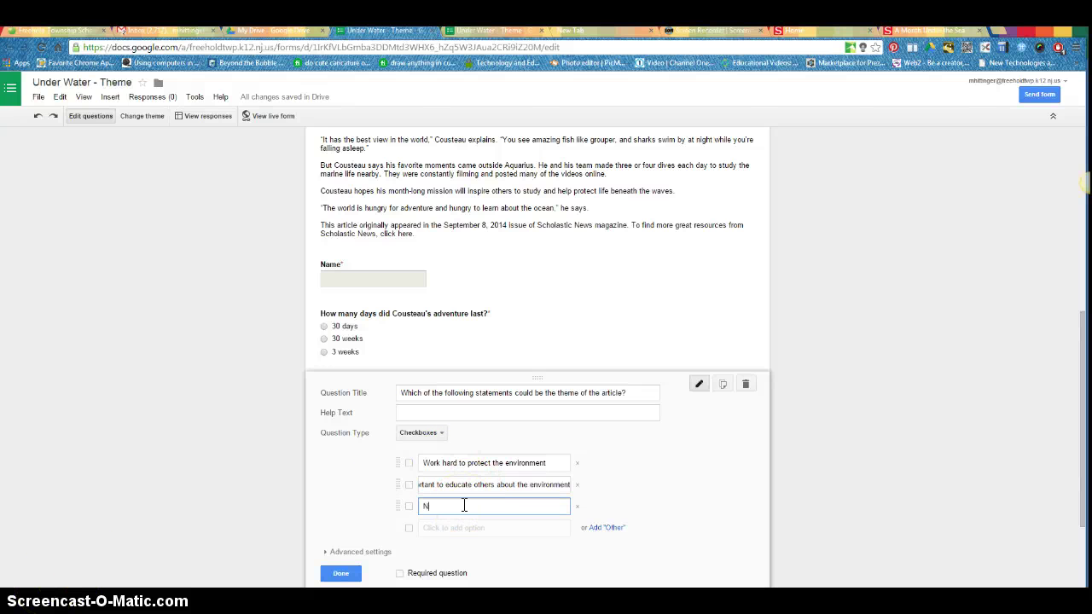
type("ever judge a book by its cover")
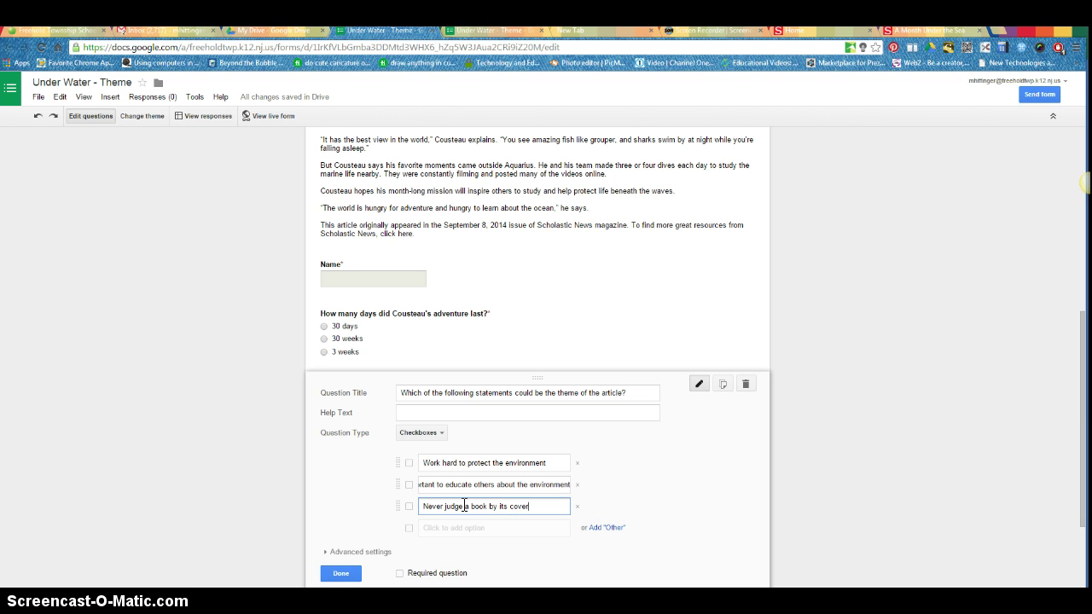
left_click(340, 574)
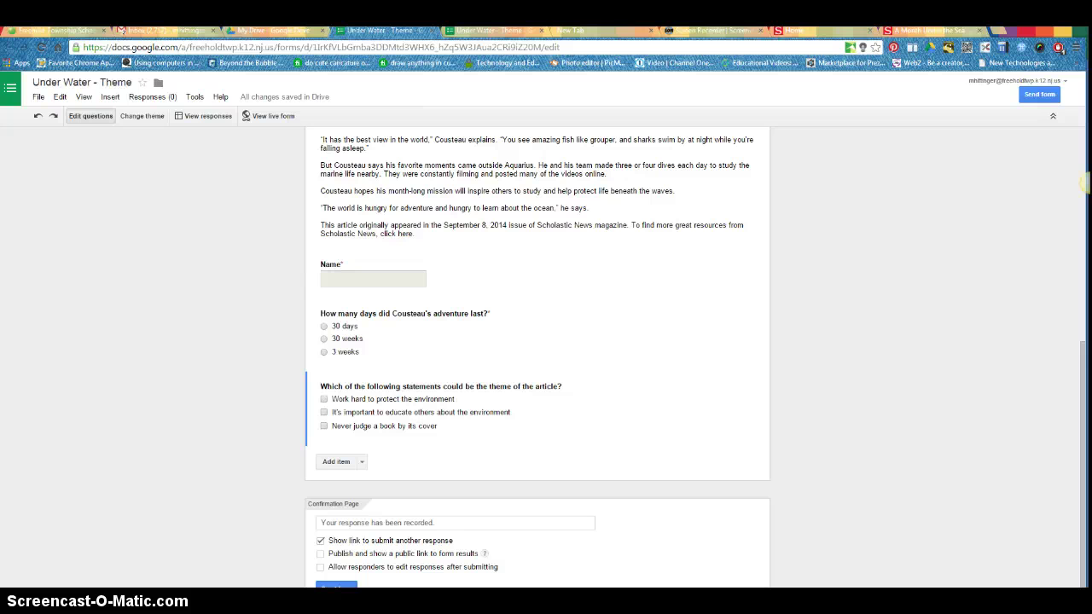
left_click(363, 464)
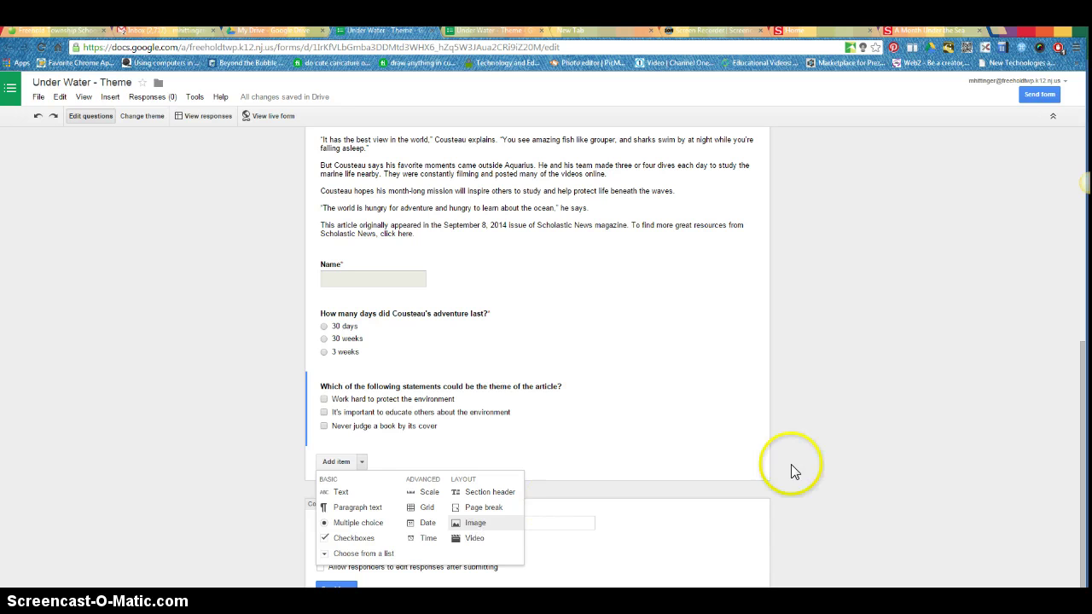
left_click(877, 448)
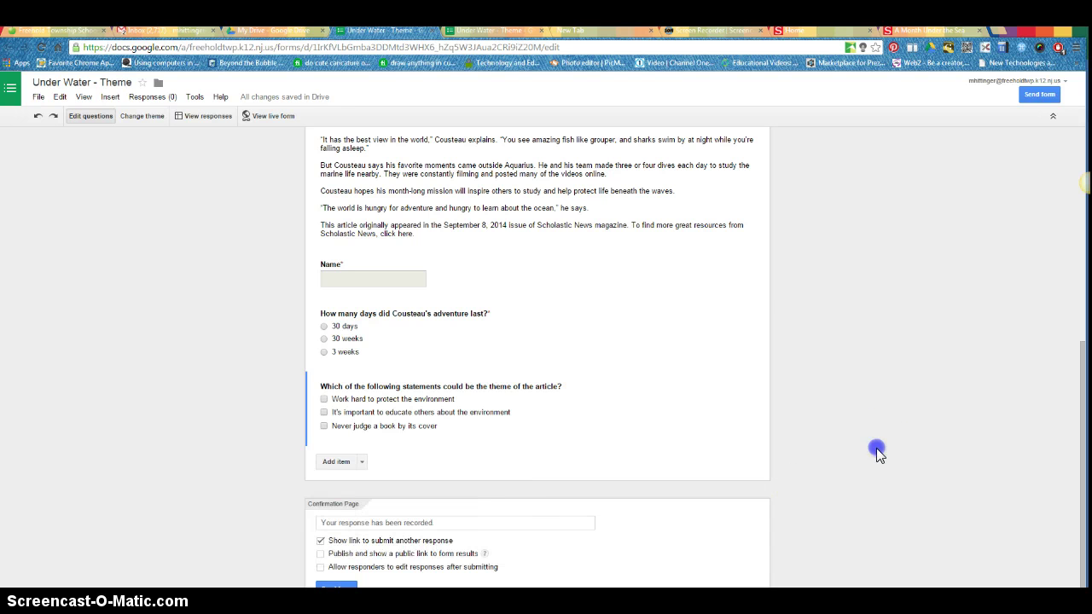
Step: Review the article and all the questions in the live form, and return to the form editor
left_click(275, 119)
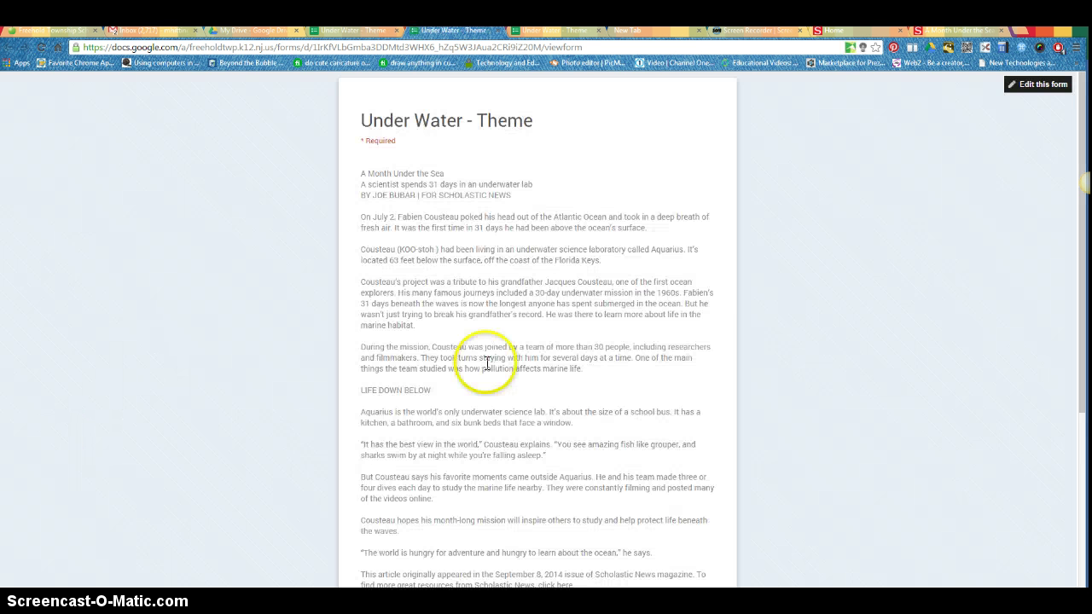
scroll(572, 342, "down", 3)
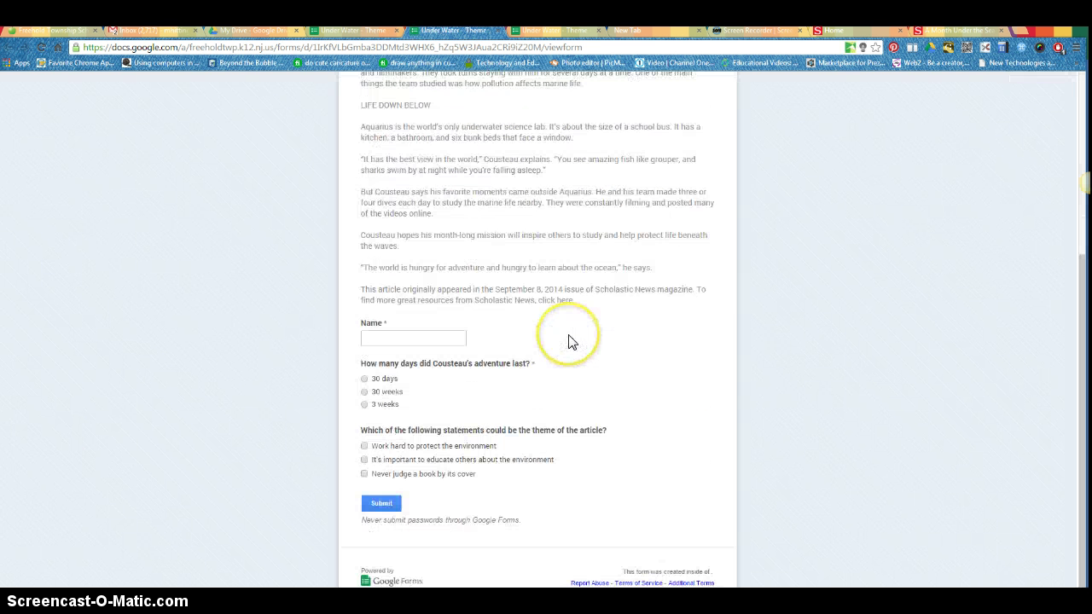
scroll(570, 341, "up", 3)
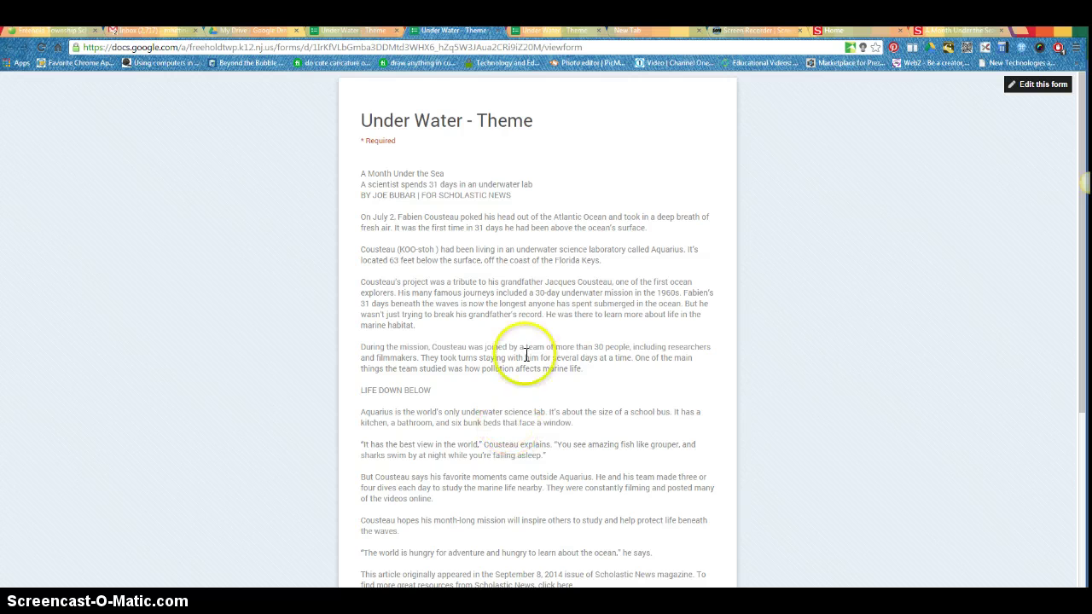
left_click(500, 32)
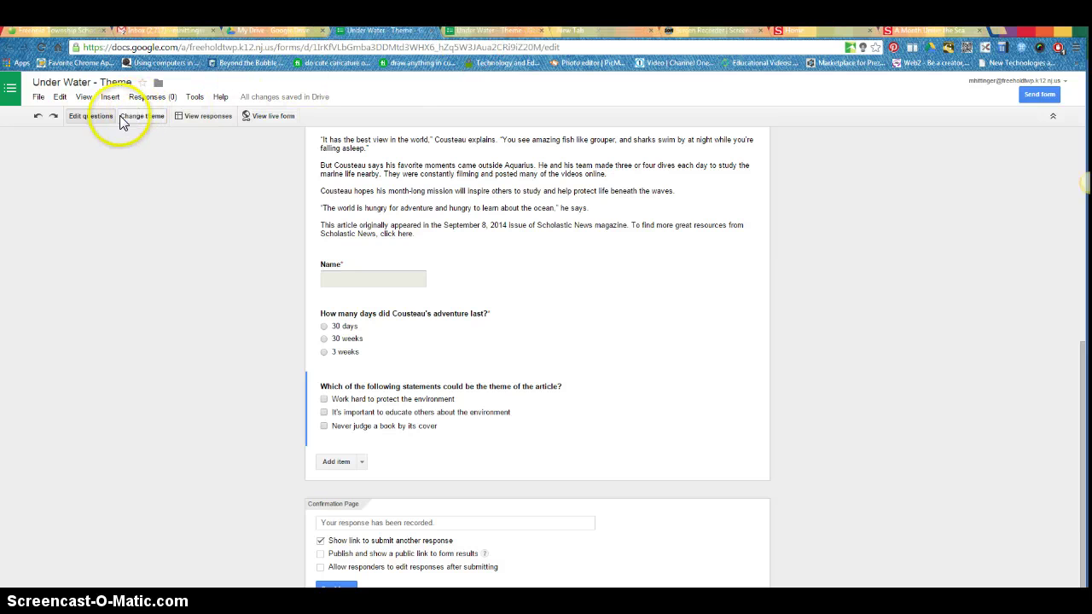
Step: Apply the Sailing theme to the form and check its header in the preview
left_click(146, 116)
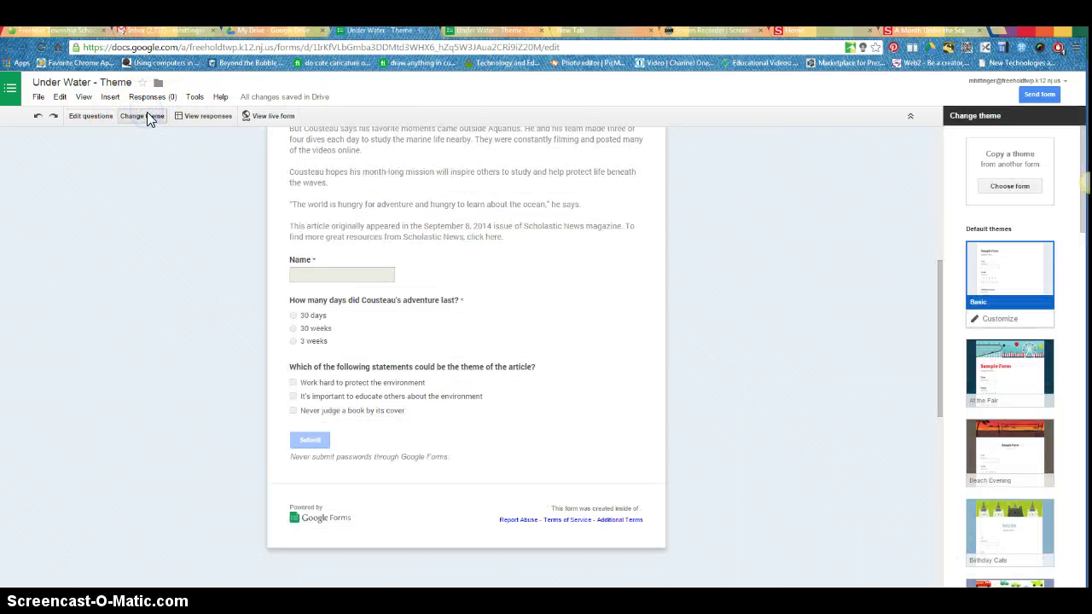
left_click_drag(1083, 205, 1089, 448)
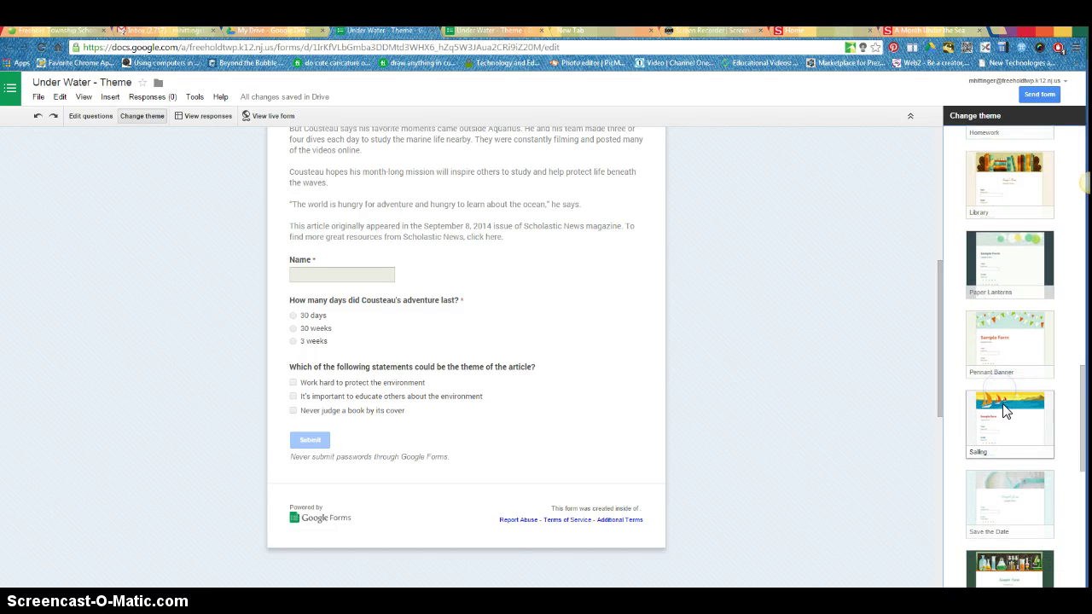
left_click(1006, 413)
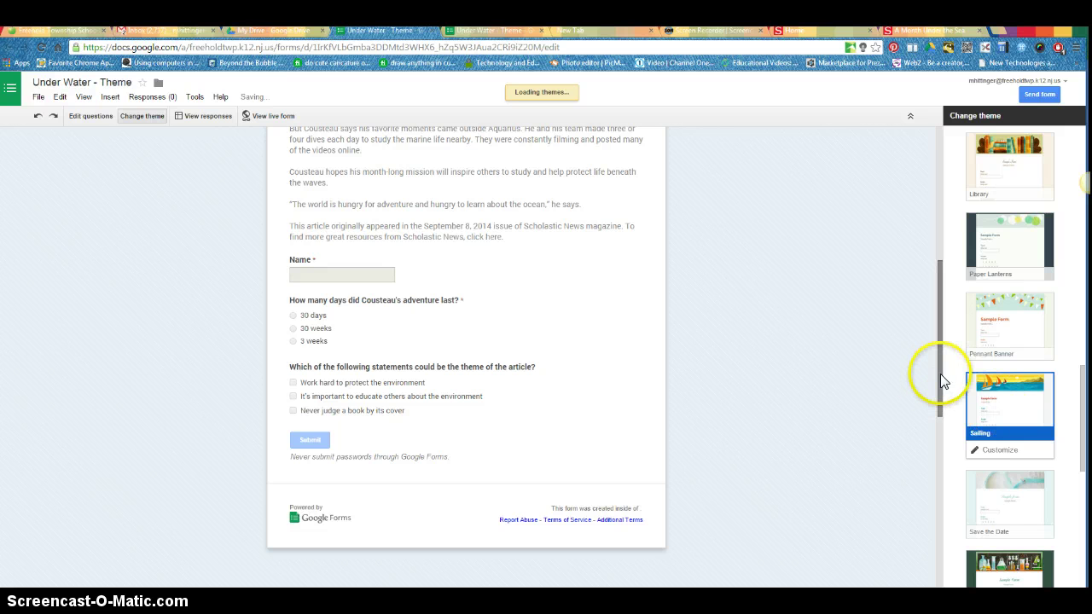
left_click_drag(942, 370, 938, 226)
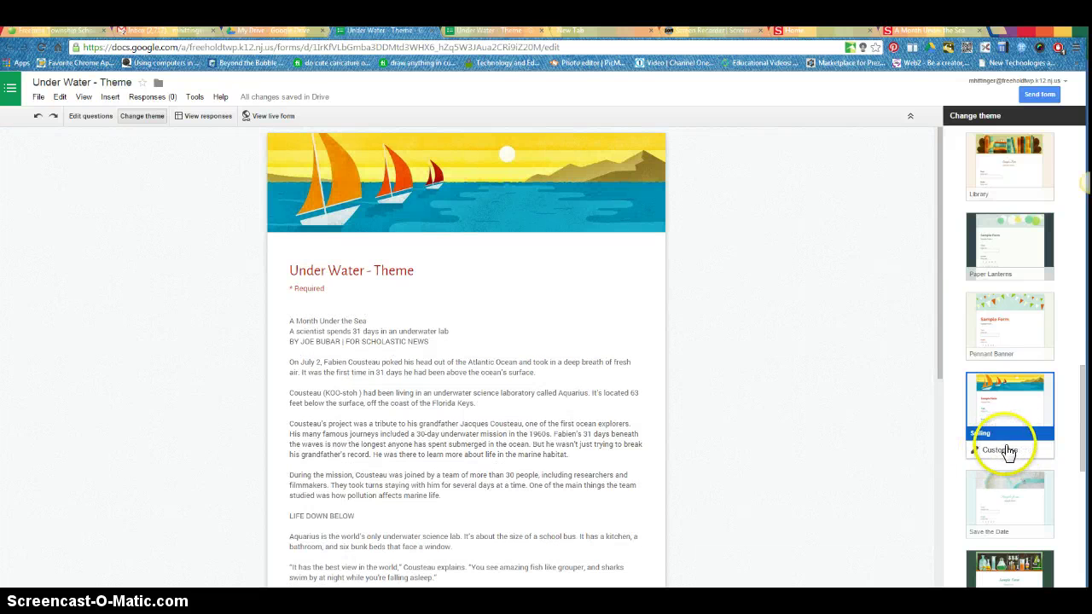
Step: Customize the Sailing theme by setting the description text size to Medium, and open the live form
left_click(1010, 458)
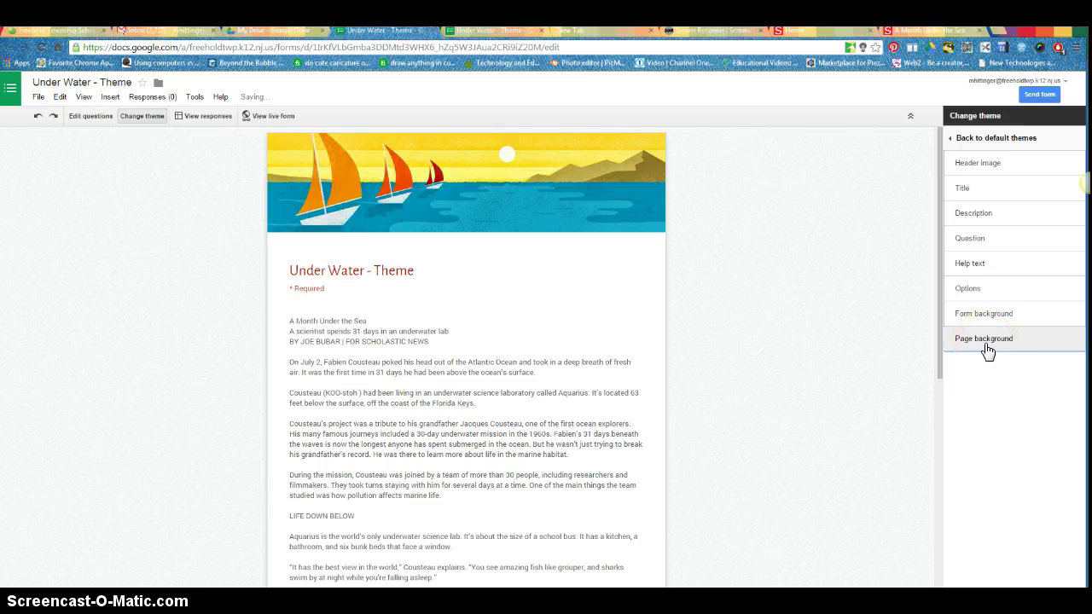
left_click(983, 219)
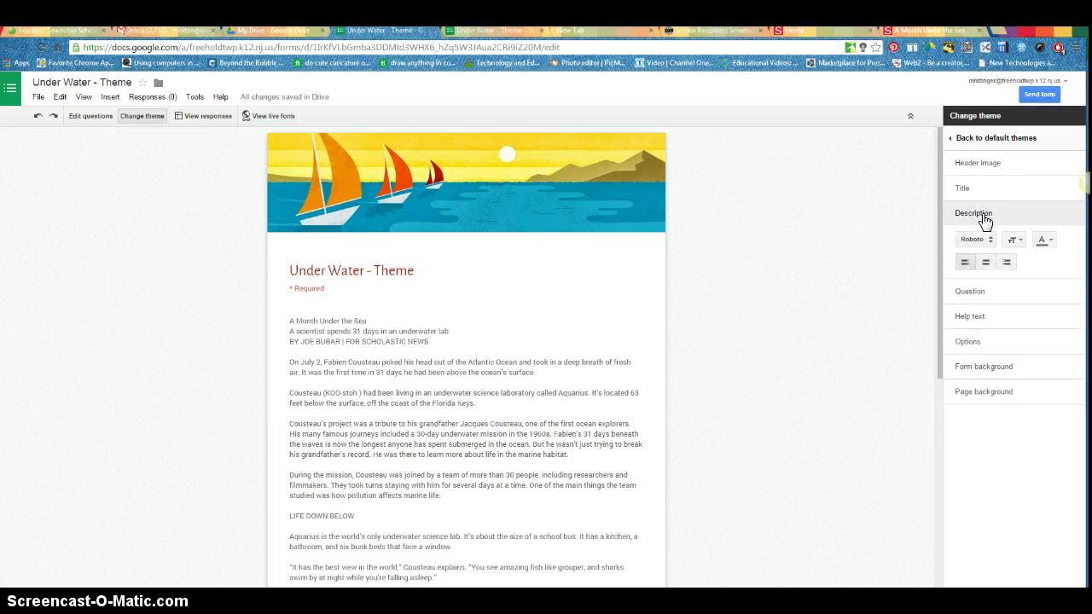
left_click(1018, 241)
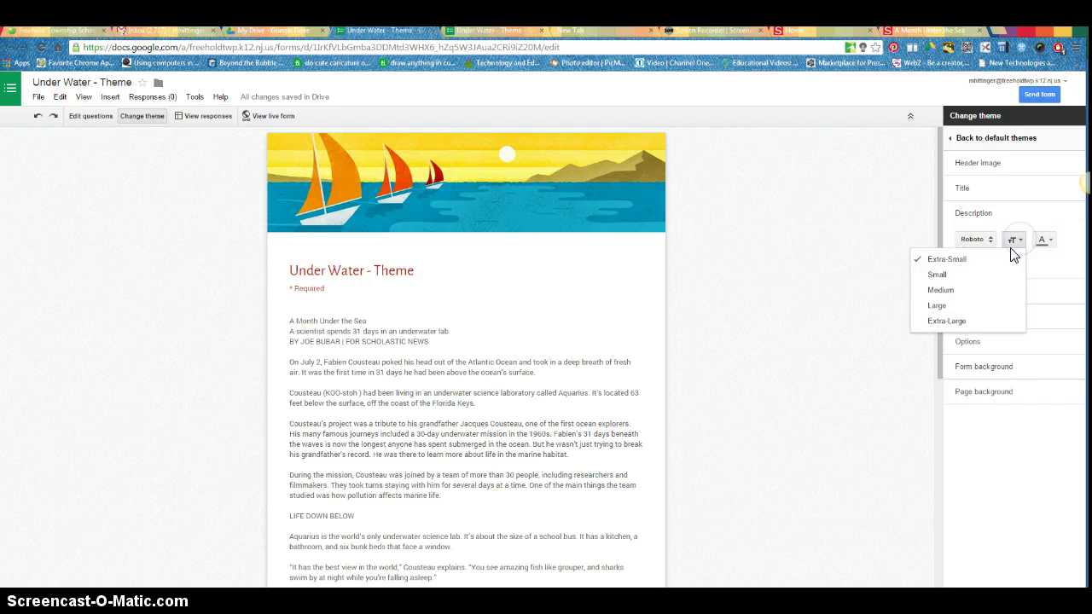
left_click(954, 292)
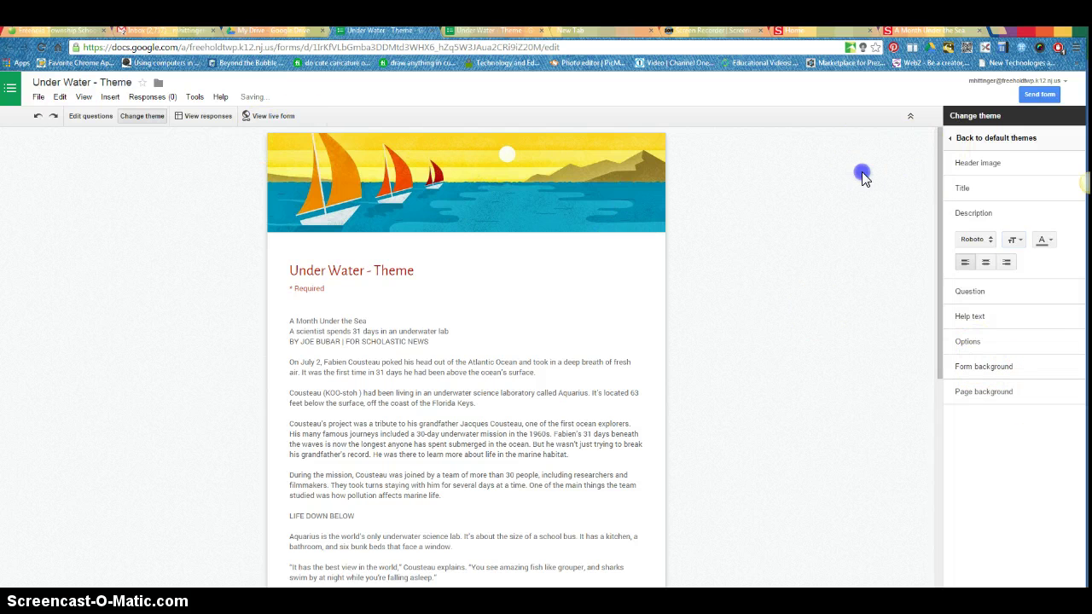
left_click(277, 118)
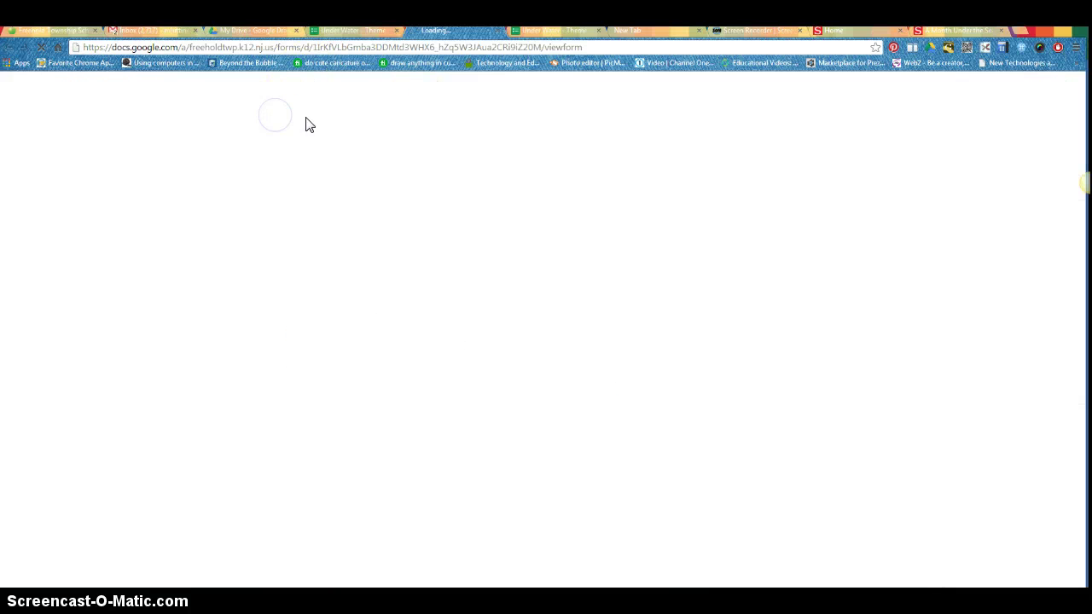